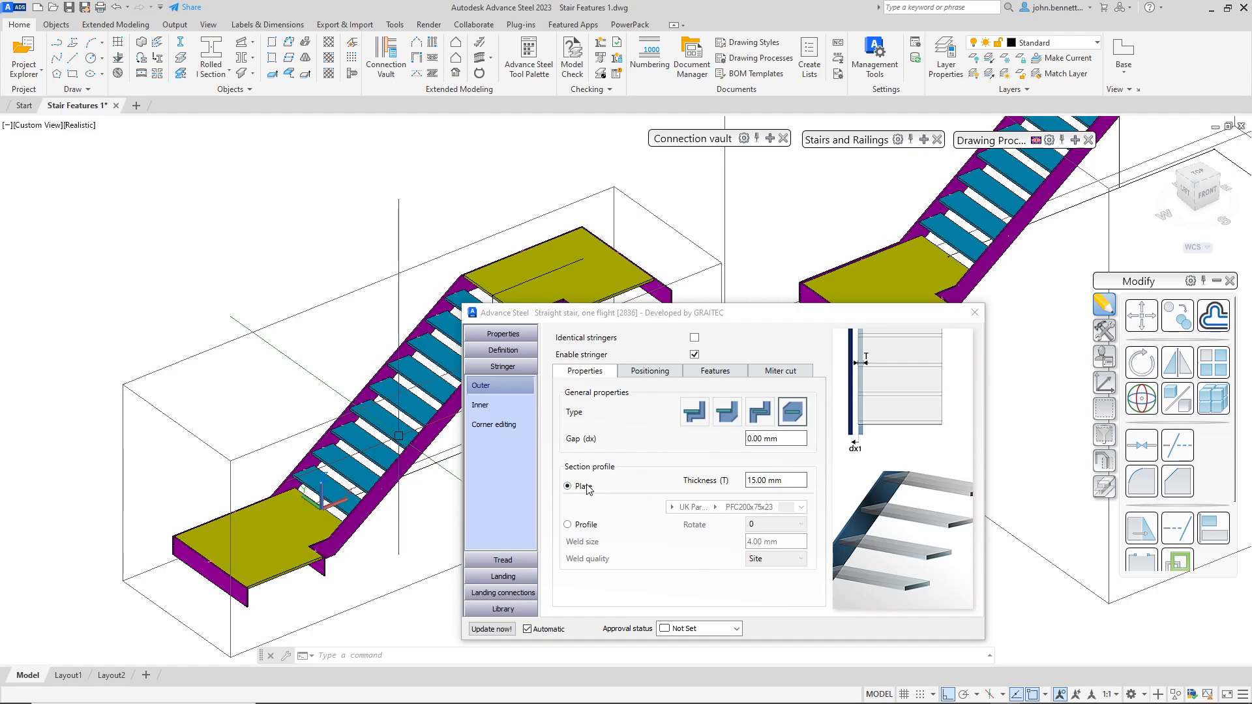
- Enable the bottom miter cut on the outer stringer for all flights and check the split at the lower landing
{"action": "left_click", "coordinate": [404, 594]}
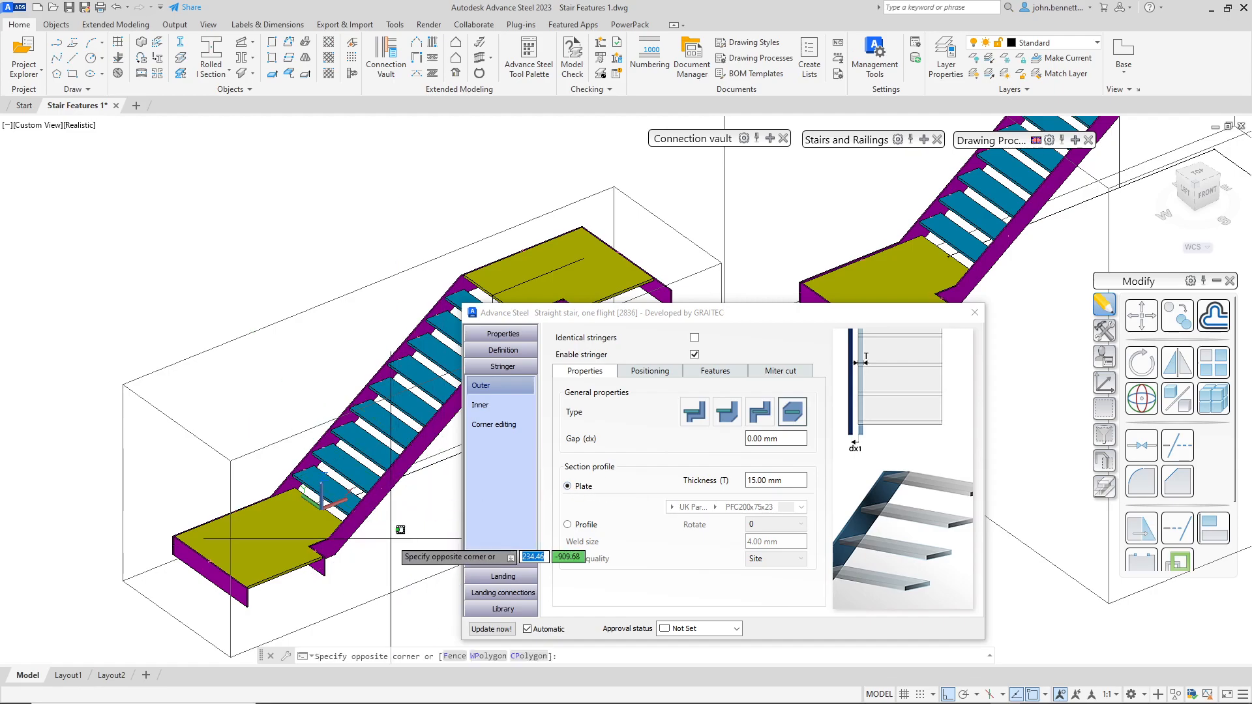
{"action": "left_click", "coordinate": [309, 444]}
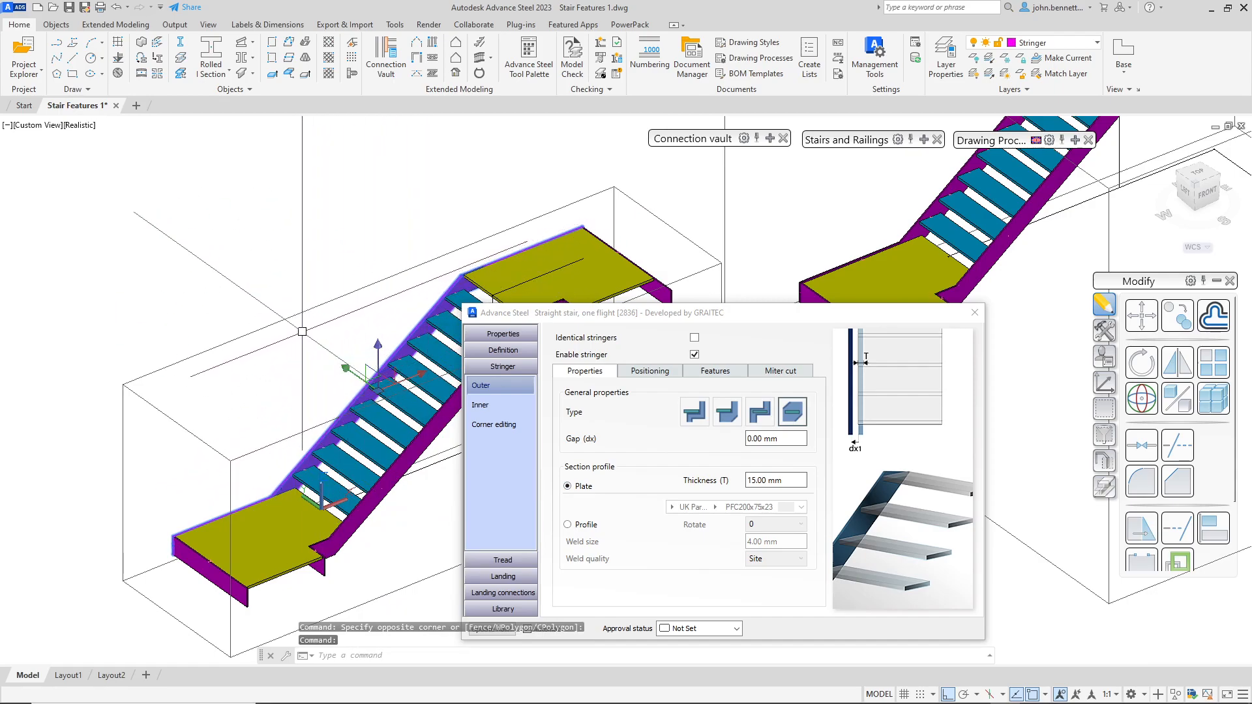
{"action": "left_click", "coordinate": [763, 375]}
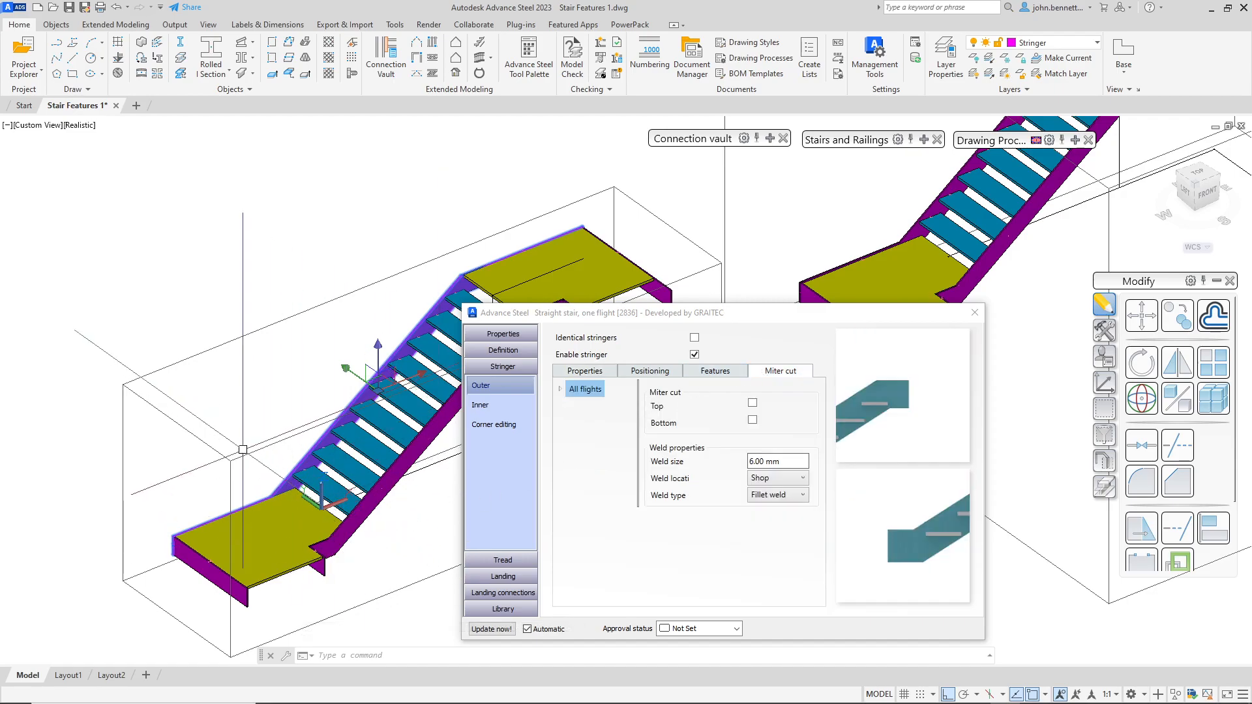
{"action": "scroll", "coordinate": [257, 456], "scroll_direction": "up", "scroll_amount": 4}
{"action": "middle_click_drag", "start_coordinate": [257, 456], "coordinate": [190, 367], "text": "shift"}
{"action": "scroll", "coordinate": [301, 394], "scroll_direction": "down", "scroll_amount": 5}
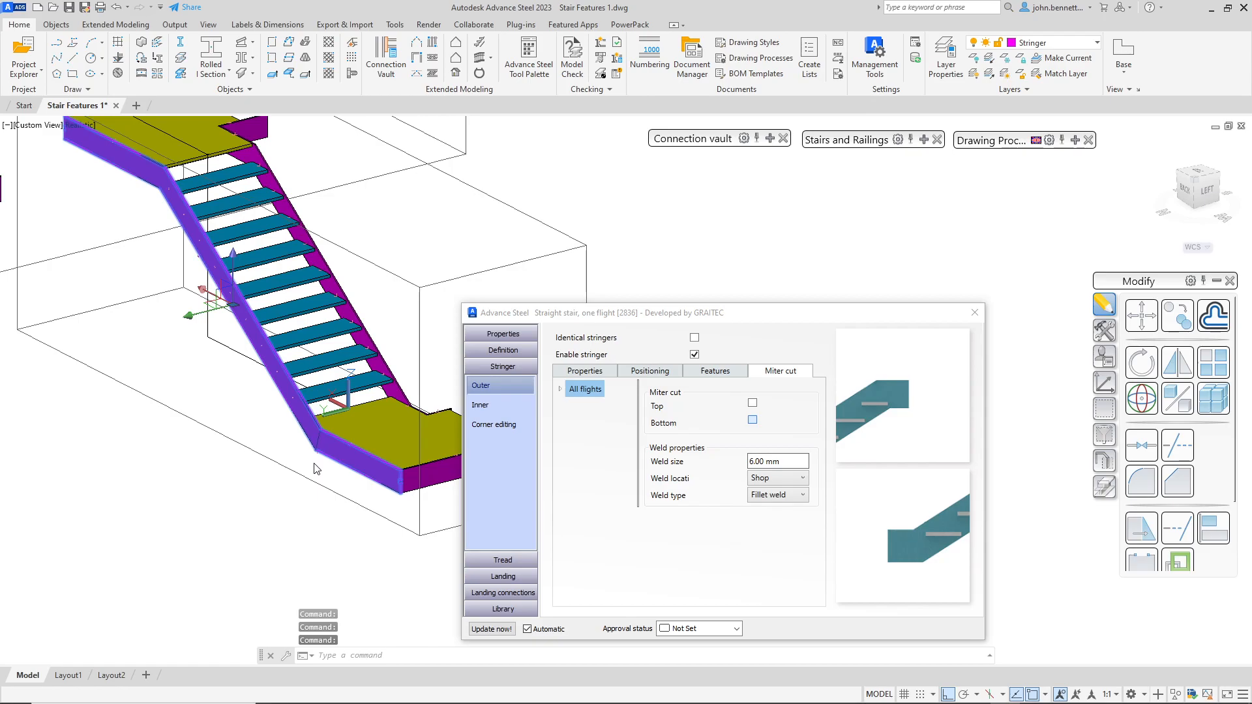
{"action": "left_click", "coordinate": [308, 432]}
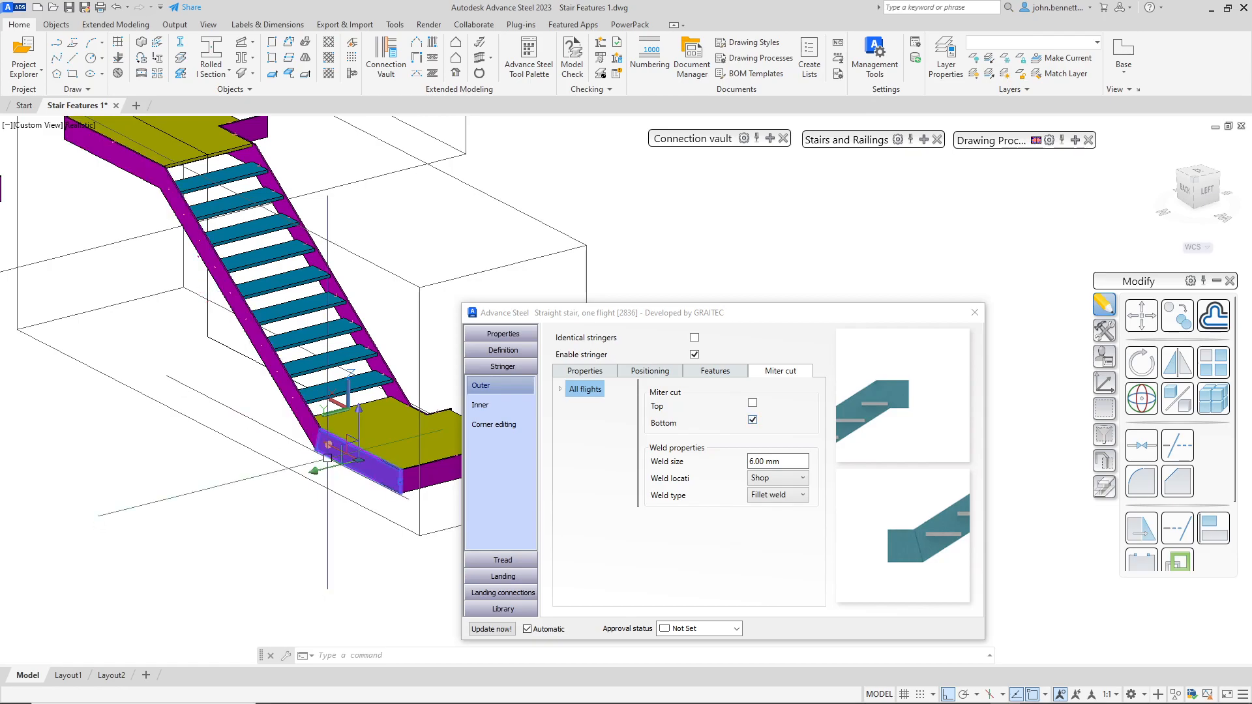
{"action": "left_click", "coordinate": [301, 424]}
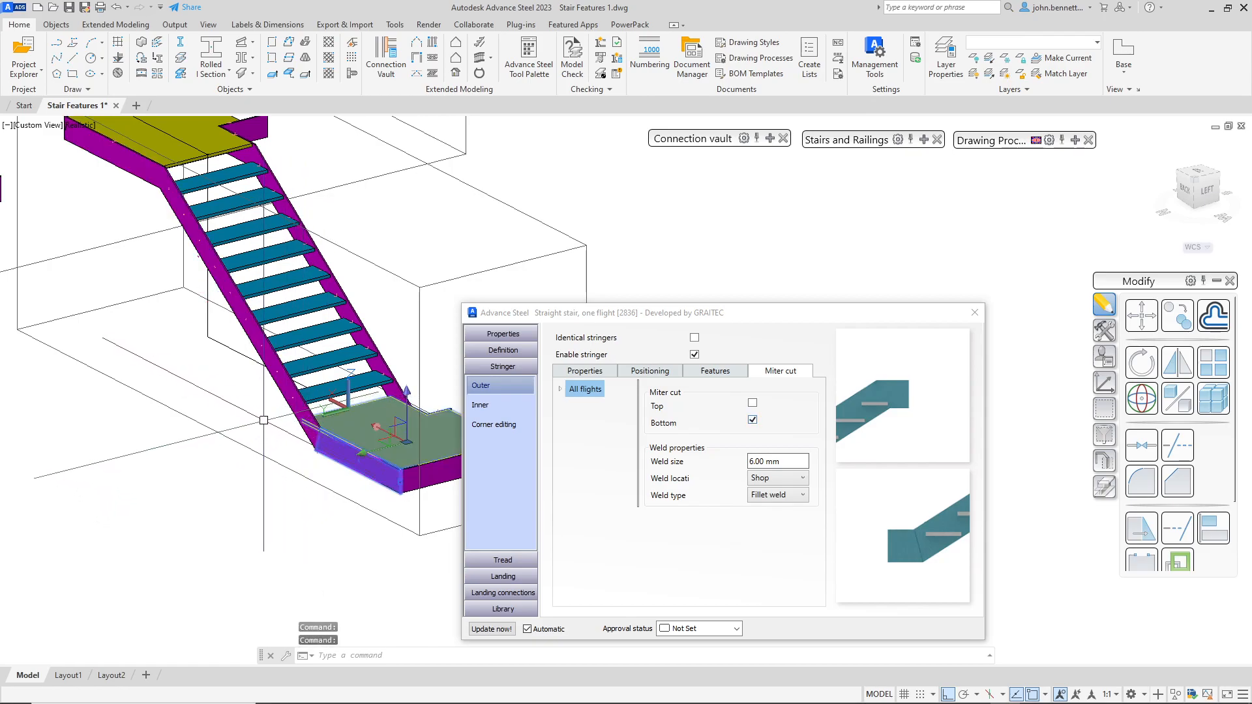
{"action": "left_click", "coordinate": [285, 399]}
{"action": "key", "text": "Escape"}
{"action": "key", "text": "Escape"}
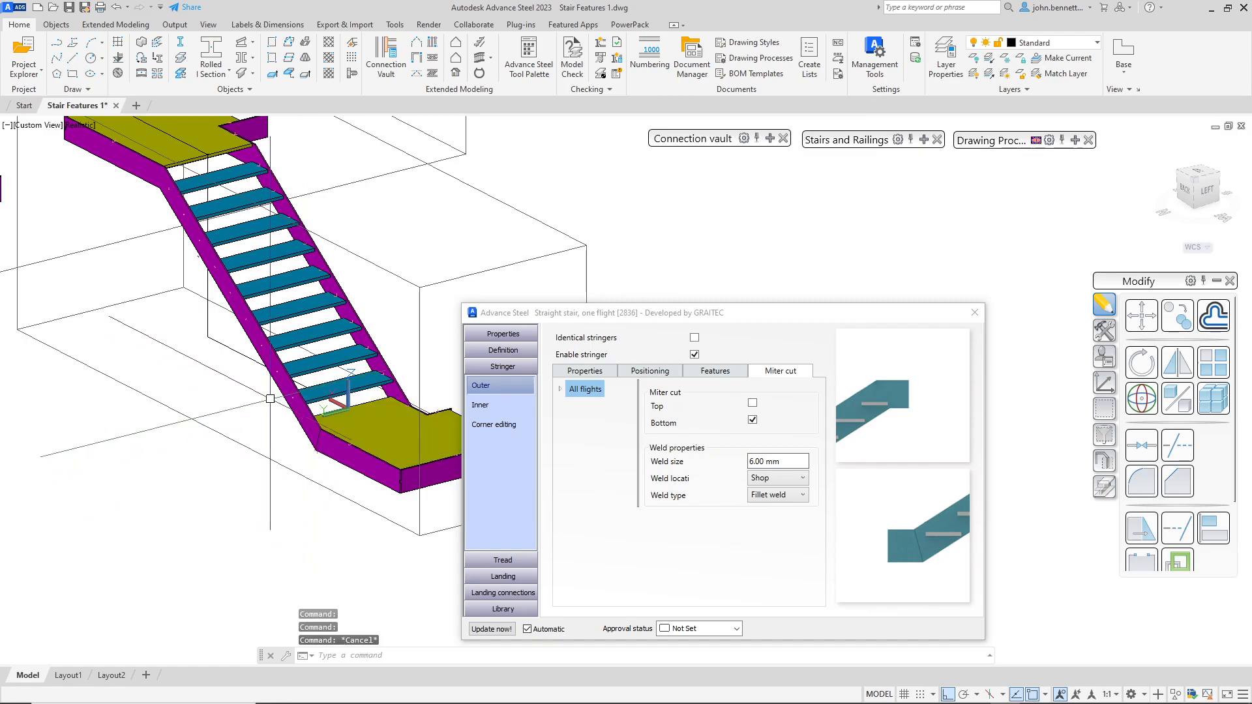
- Enable the top miter cut on the outer stringer and check the plate beside the upper landing
{"action": "middle_click_drag", "start_coordinate": [256, 390], "coordinate": [377, 527]}
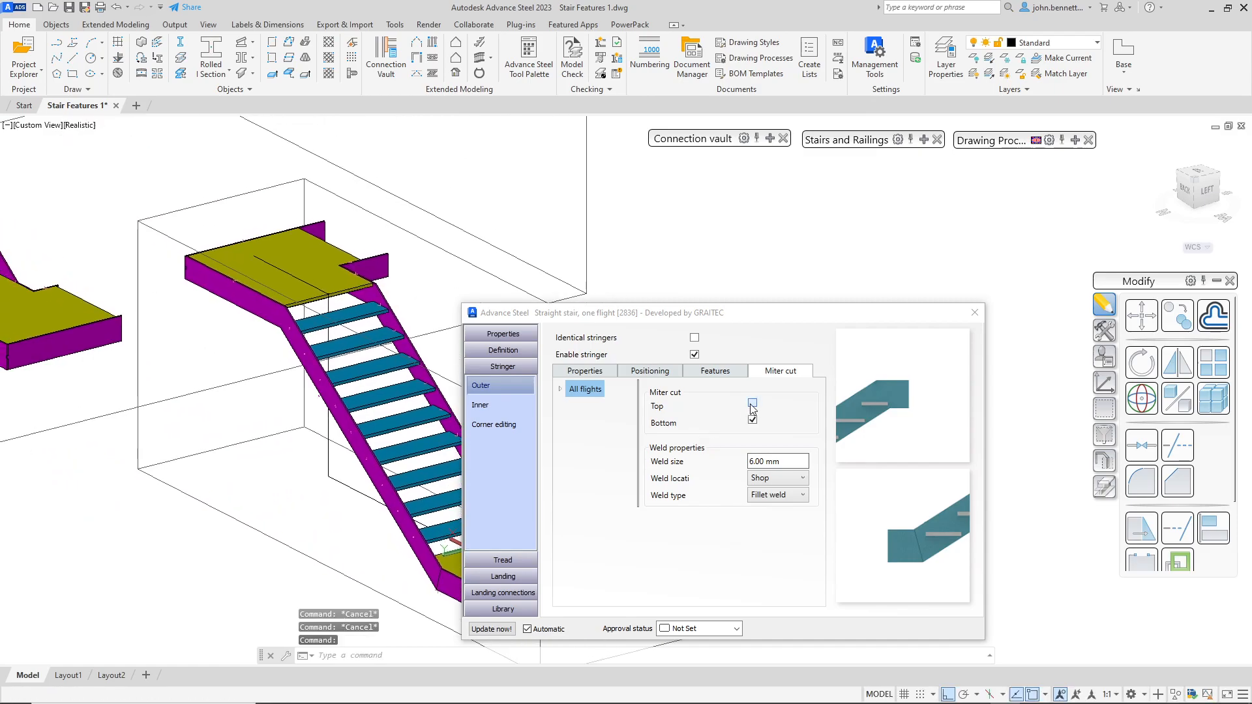
{"action": "left_click", "coordinate": [252, 319]}
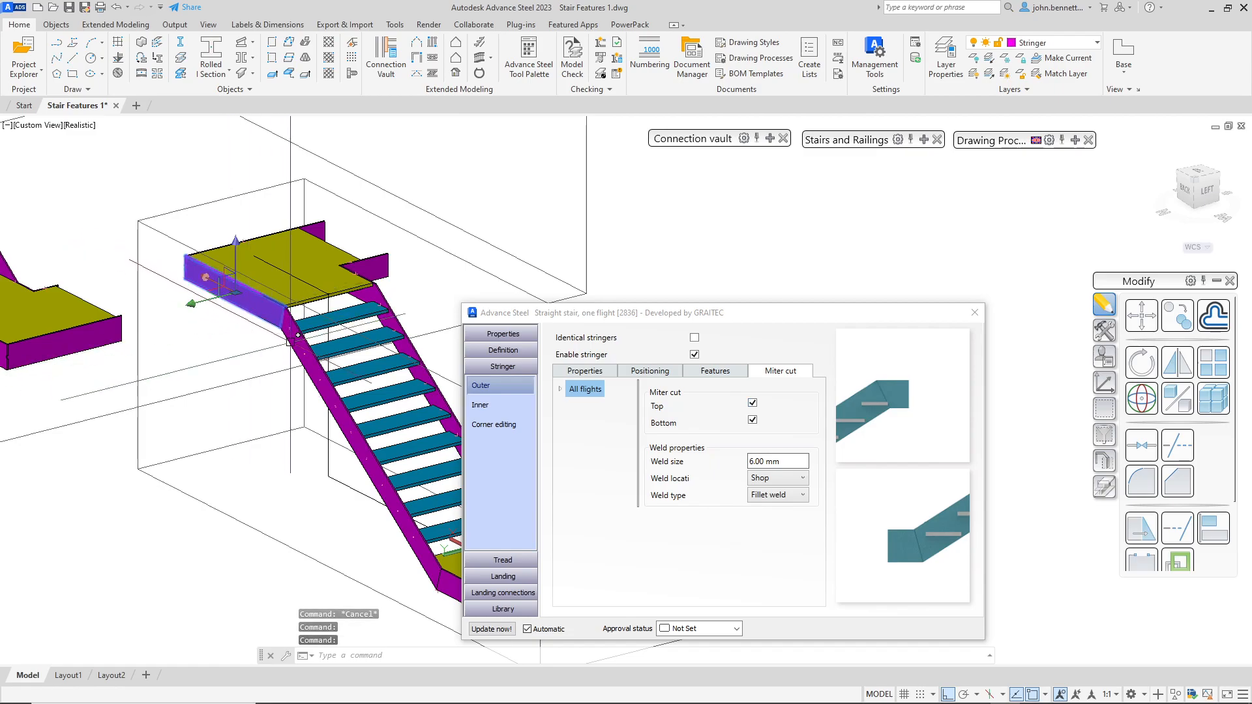
{"action": "key", "text": "Escape"}
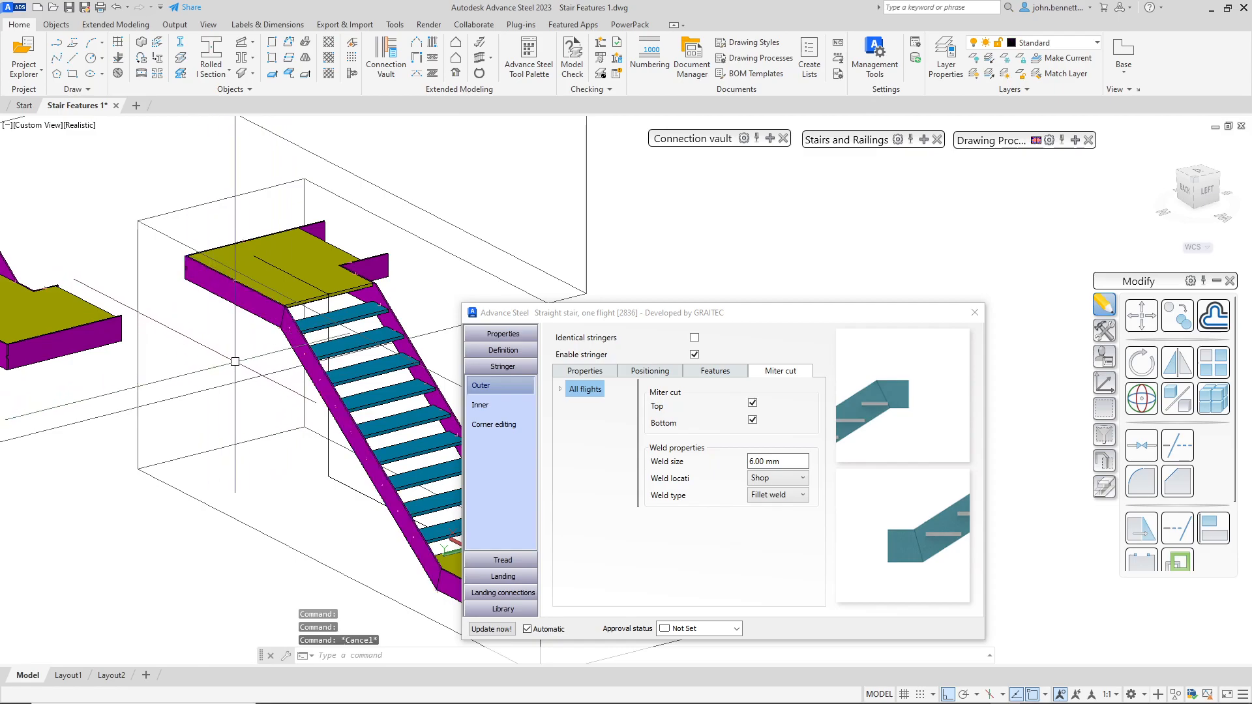
{"action": "middle_click_drag", "start_coordinate": [388, 455], "coordinate": [362, 422]}
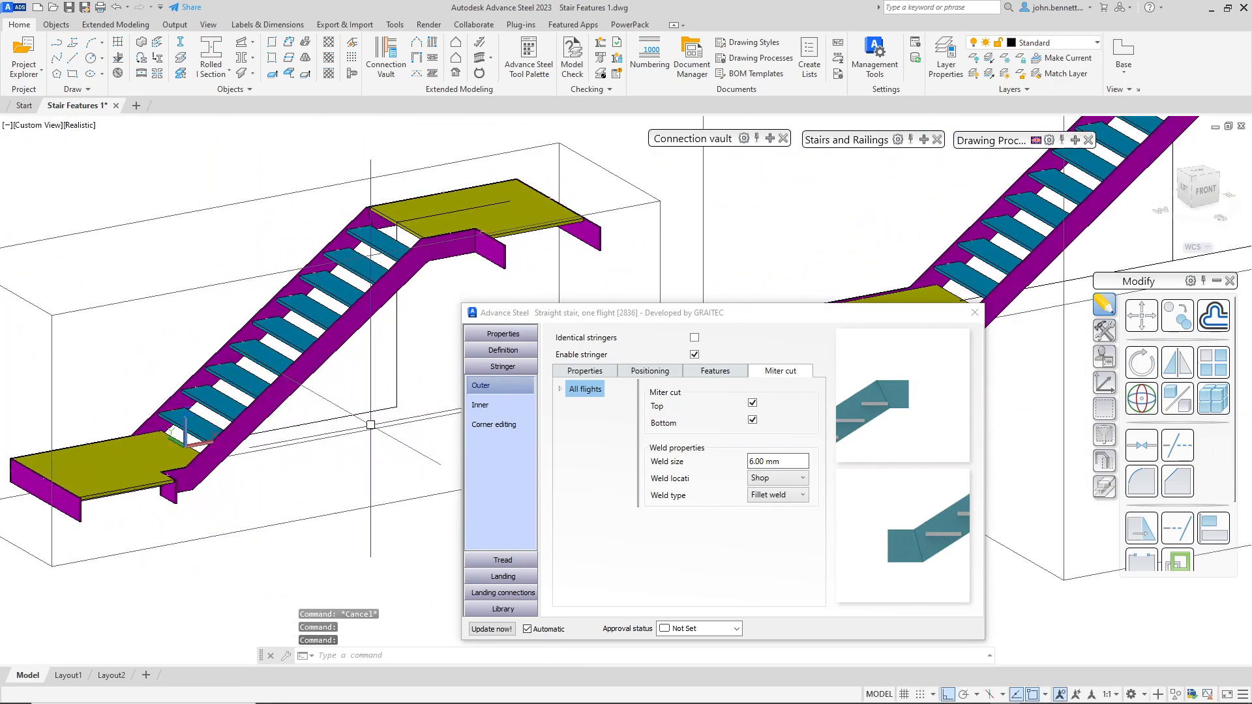
- Enable only the bottom miter cut on the inner stringer and check the joint at the lower landing
{"action": "left_click", "coordinate": [480, 404]}
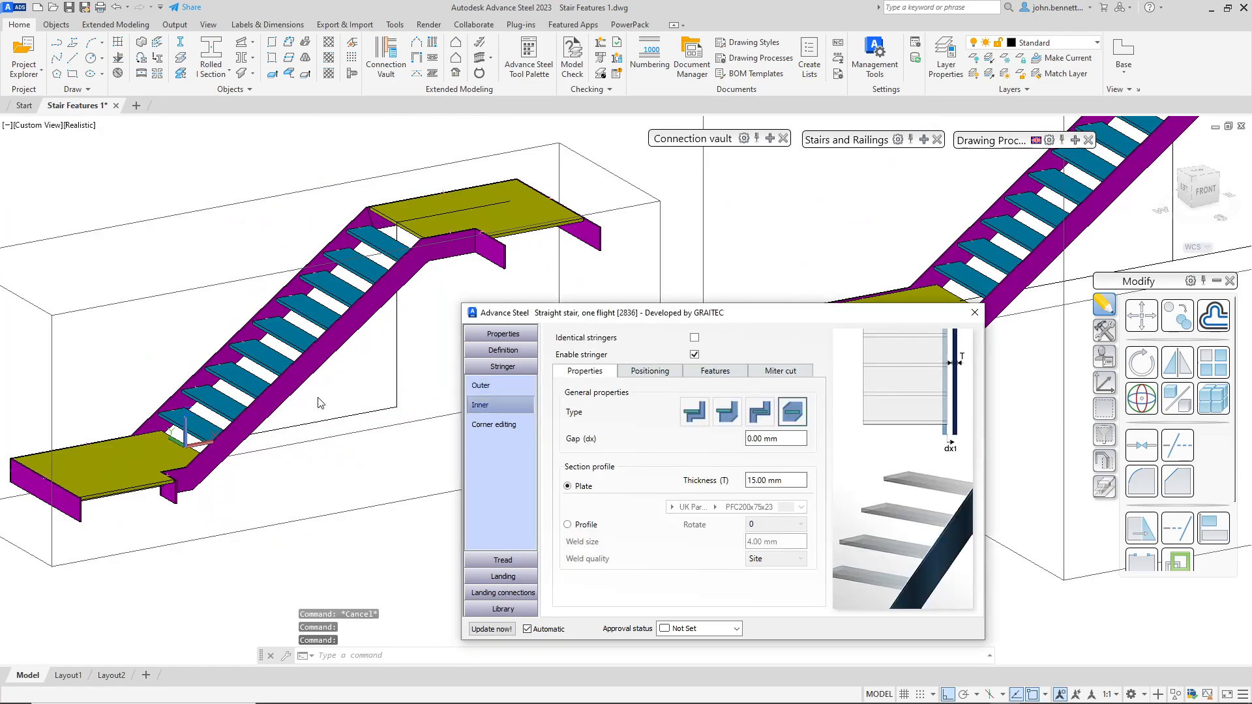
{"action": "left_click", "coordinate": [309, 375]}
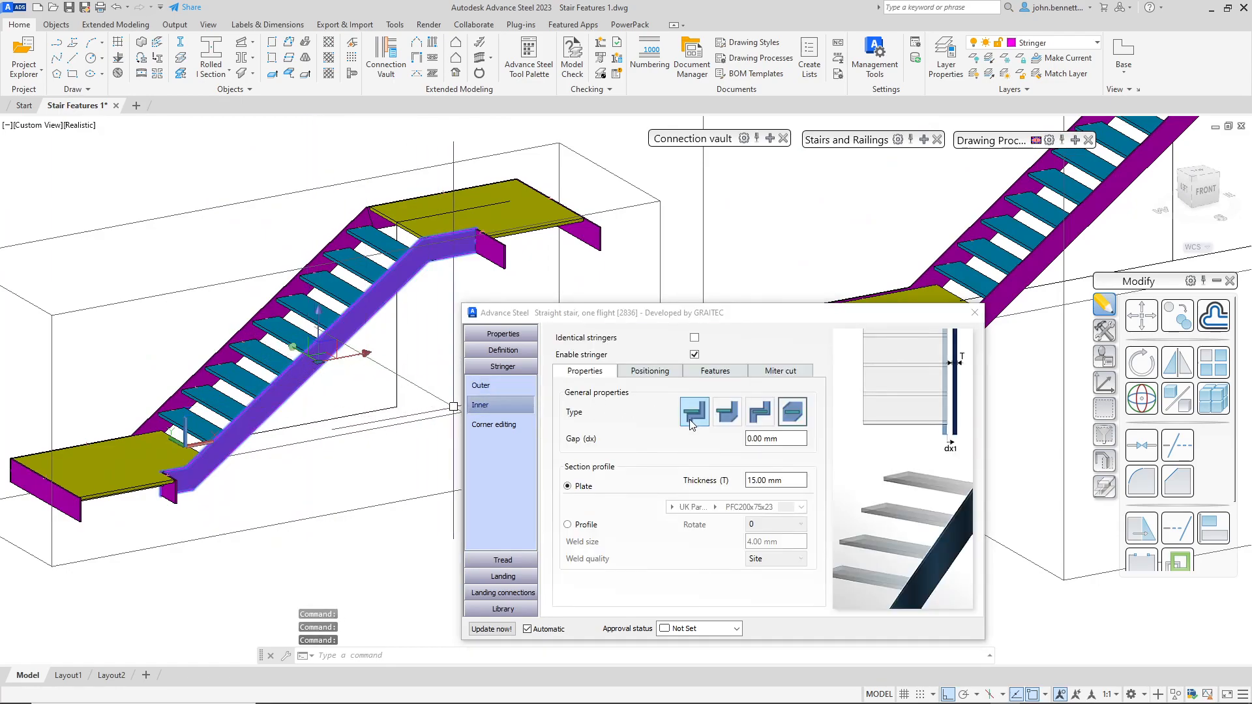
{"action": "left_click", "coordinate": [778, 371]}
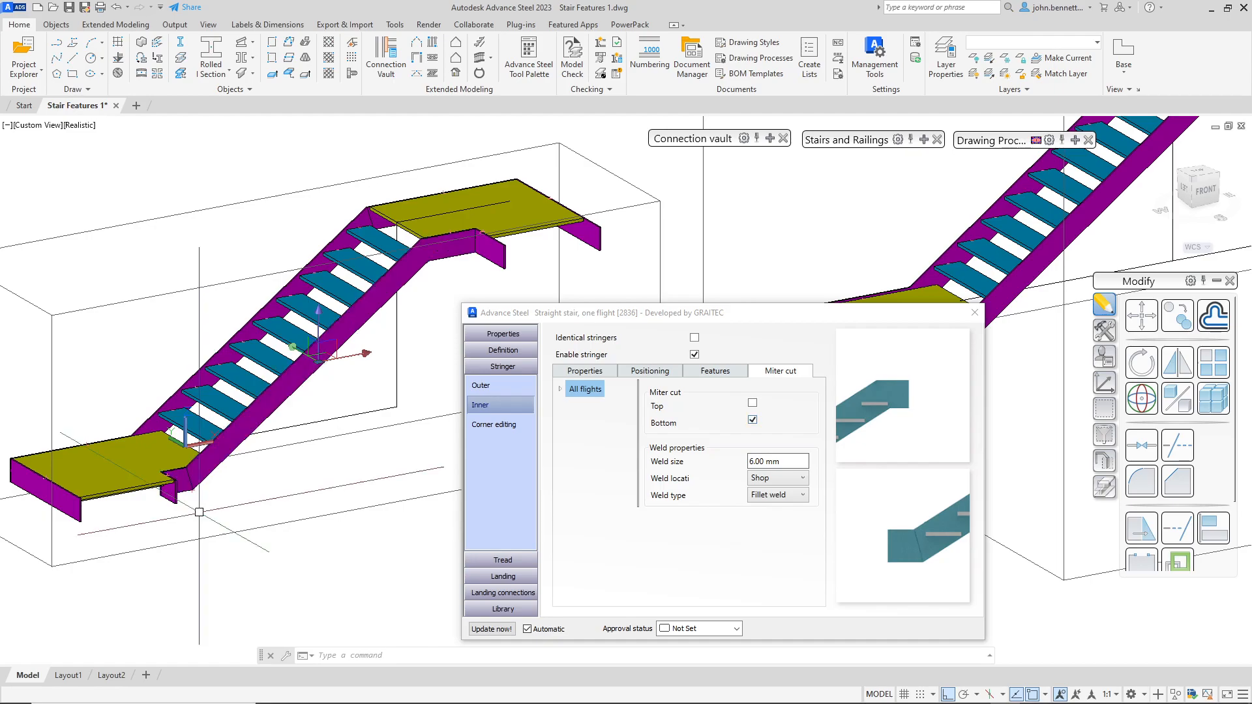
{"action": "scroll", "coordinate": [185, 495], "scroll_direction": "up", "scroll_amount": 3}
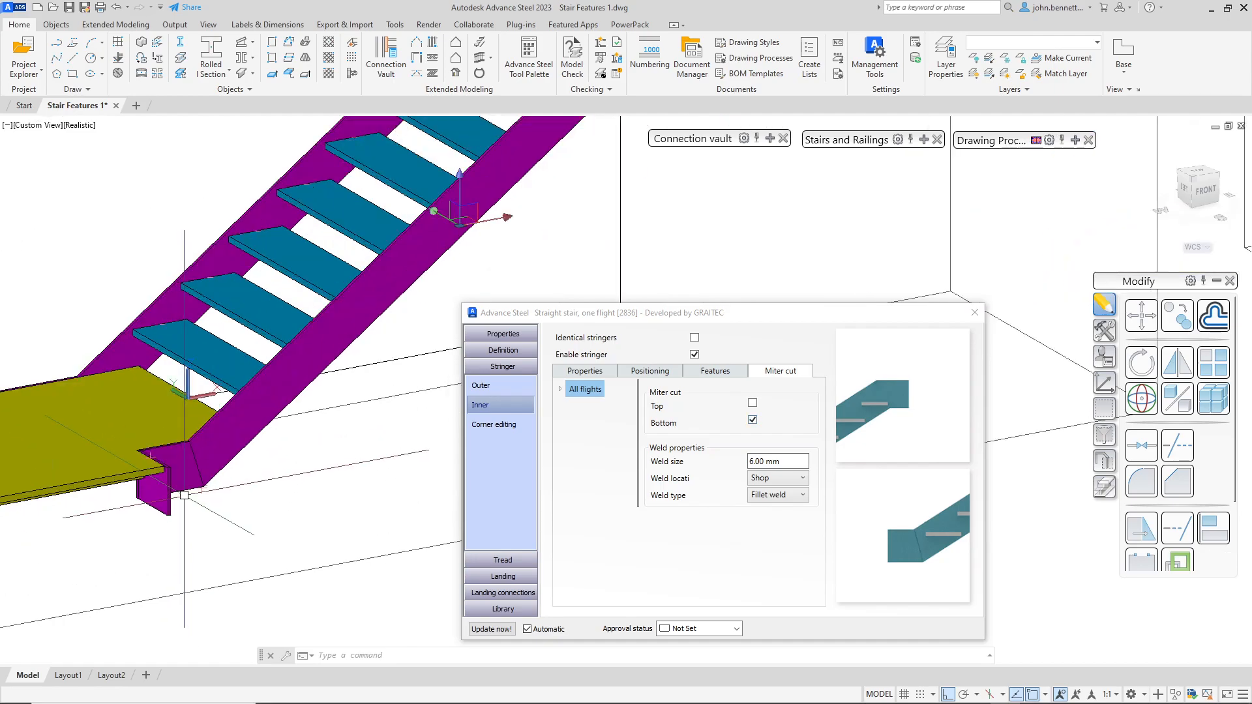
{"action": "left_click", "coordinate": [239, 453]}
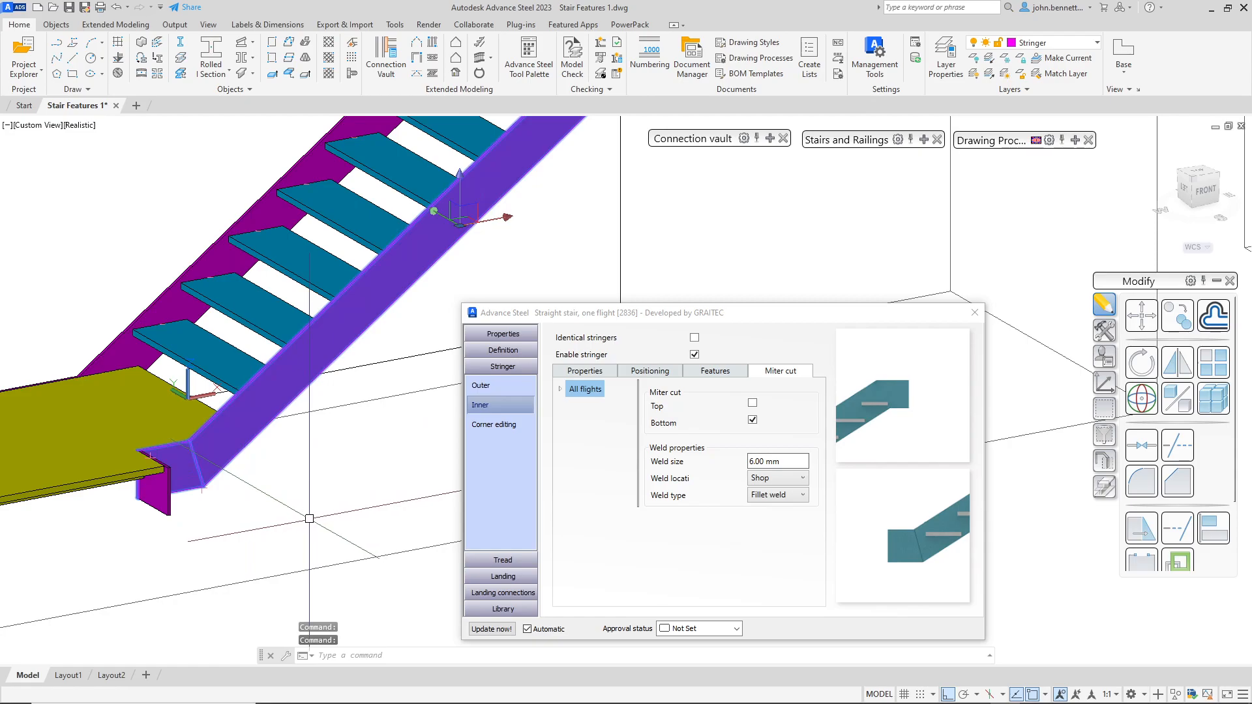
{"action": "key", "text": "Escape"}
{"action": "scroll", "coordinate": [251, 508], "scroll_direction": "down", "scroll_amount": 2}
{"action": "middle_click_drag", "start_coordinate": [249, 510], "coordinate": [279, 497]}
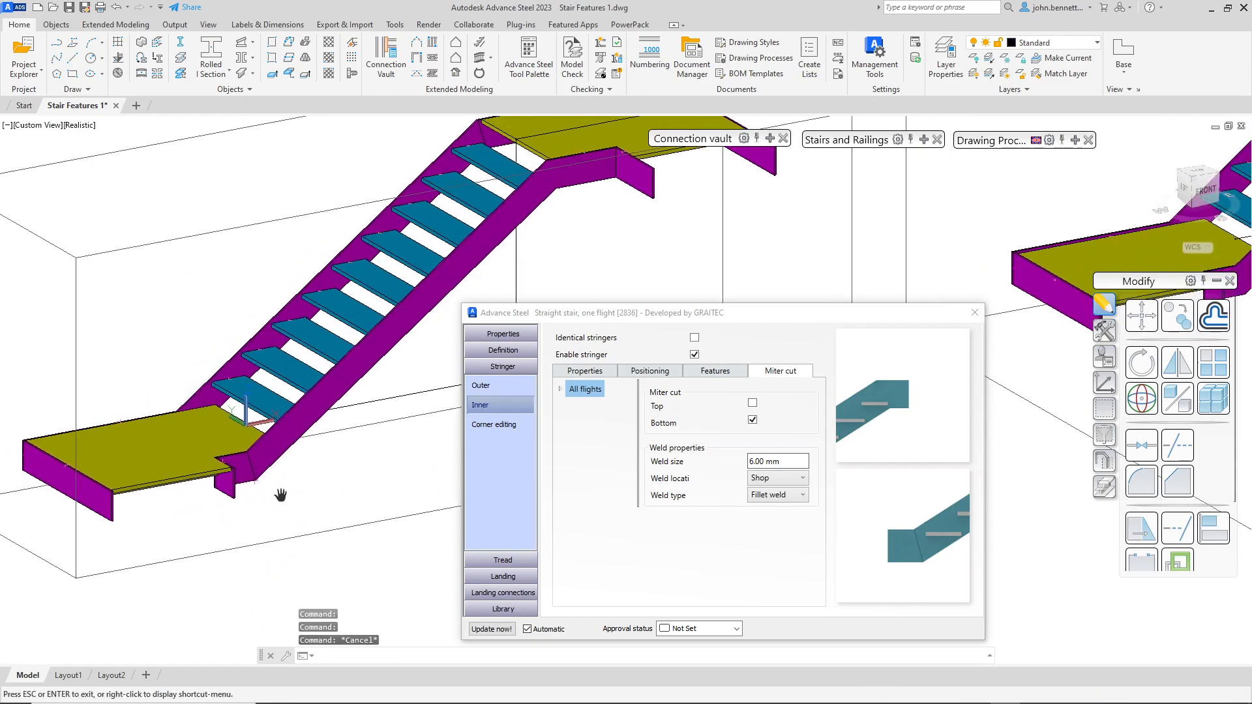
- Review the stair's bottom and top landing settings
{"action": "left_click", "coordinate": [487, 577]}
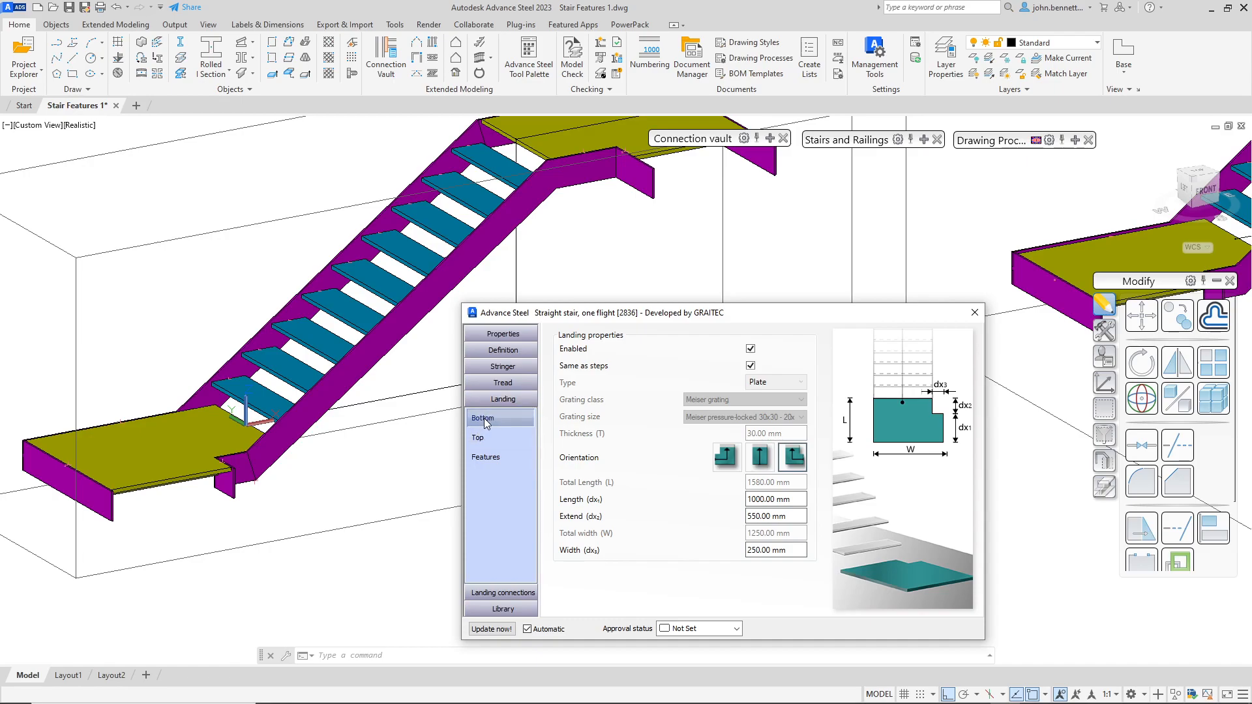
{"action": "left_click", "coordinate": [480, 436]}
{"action": "left_click", "coordinate": [482, 421]}
- Enable identical stringers based on the outer stringer's miter cuts and check both flight plates
{"action": "left_click", "coordinate": [503, 367]}
{"action": "middle_click_drag", "start_coordinate": [299, 492], "coordinate": [309, 543]}
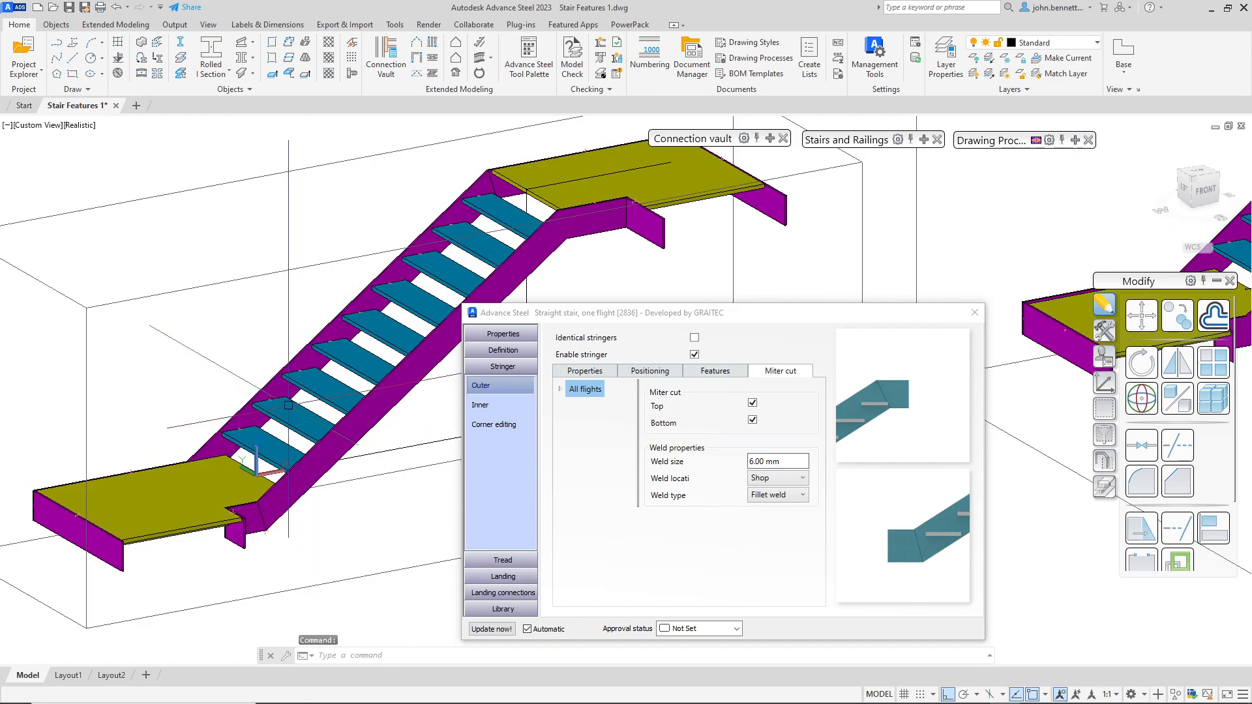
{"action": "left_click", "coordinate": [495, 388]}
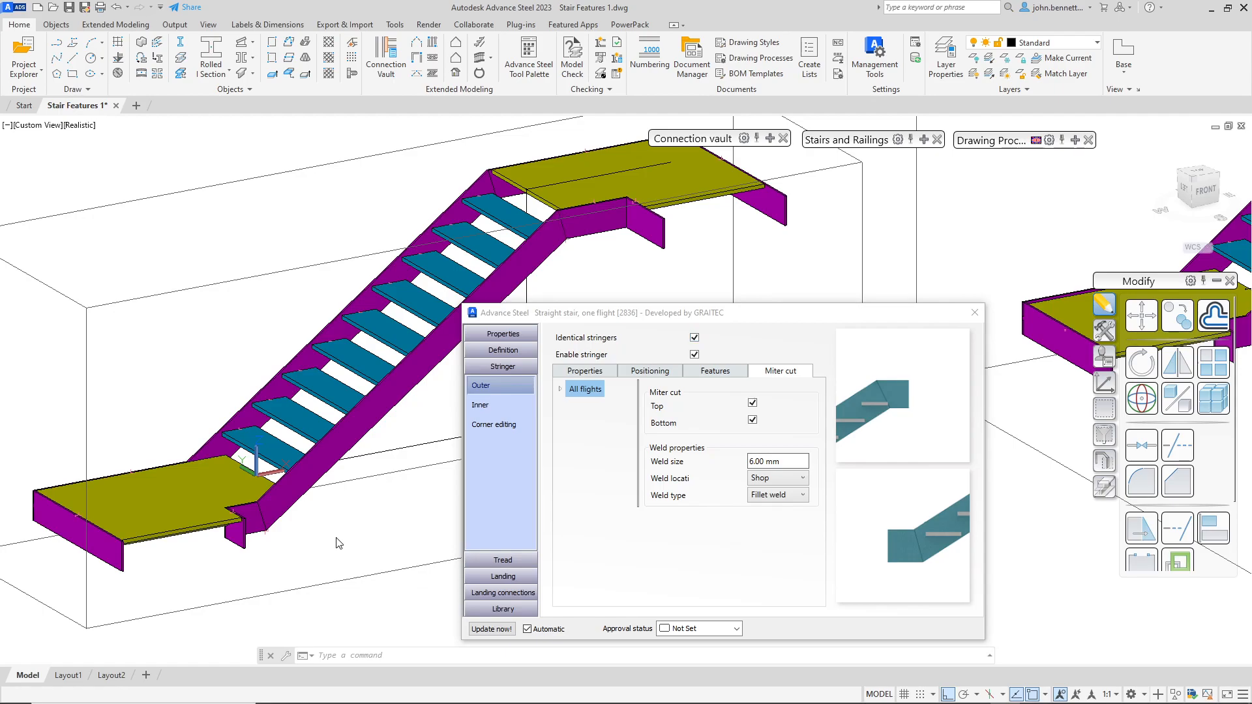
{"action": "left_click", "coordinate": [235, 416]}
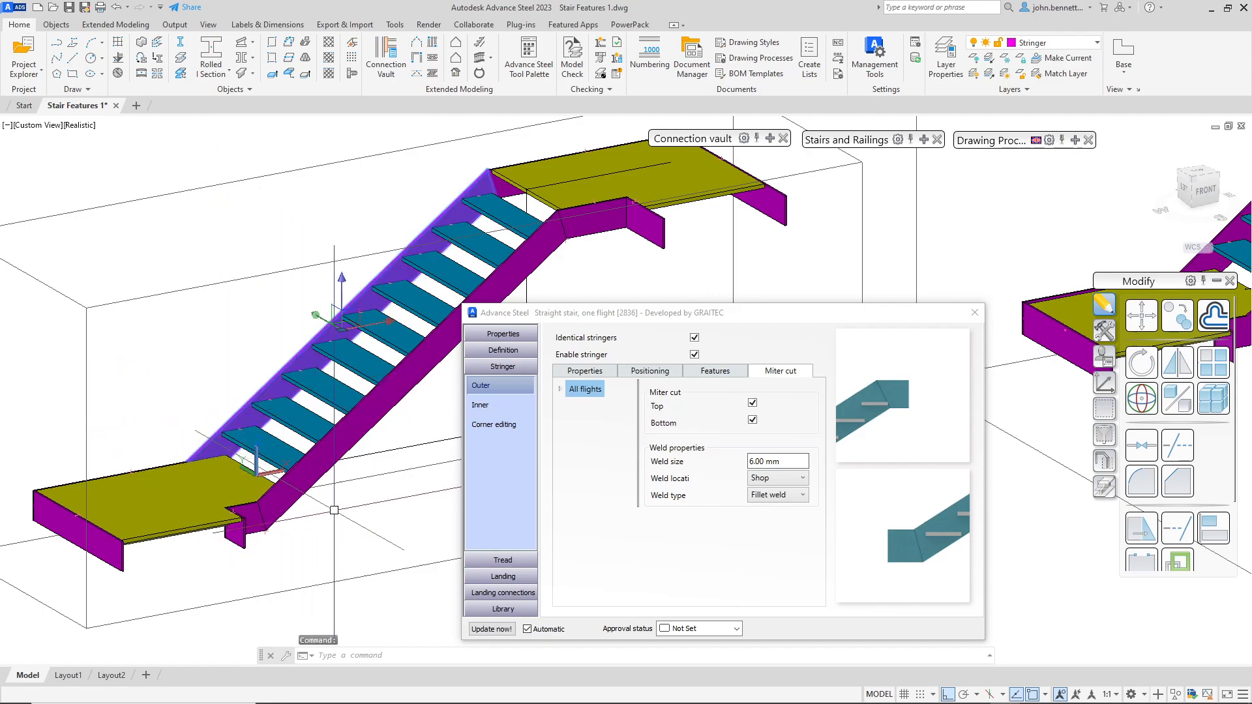
{"action": "left_click", "coordinate": [301, 483]}
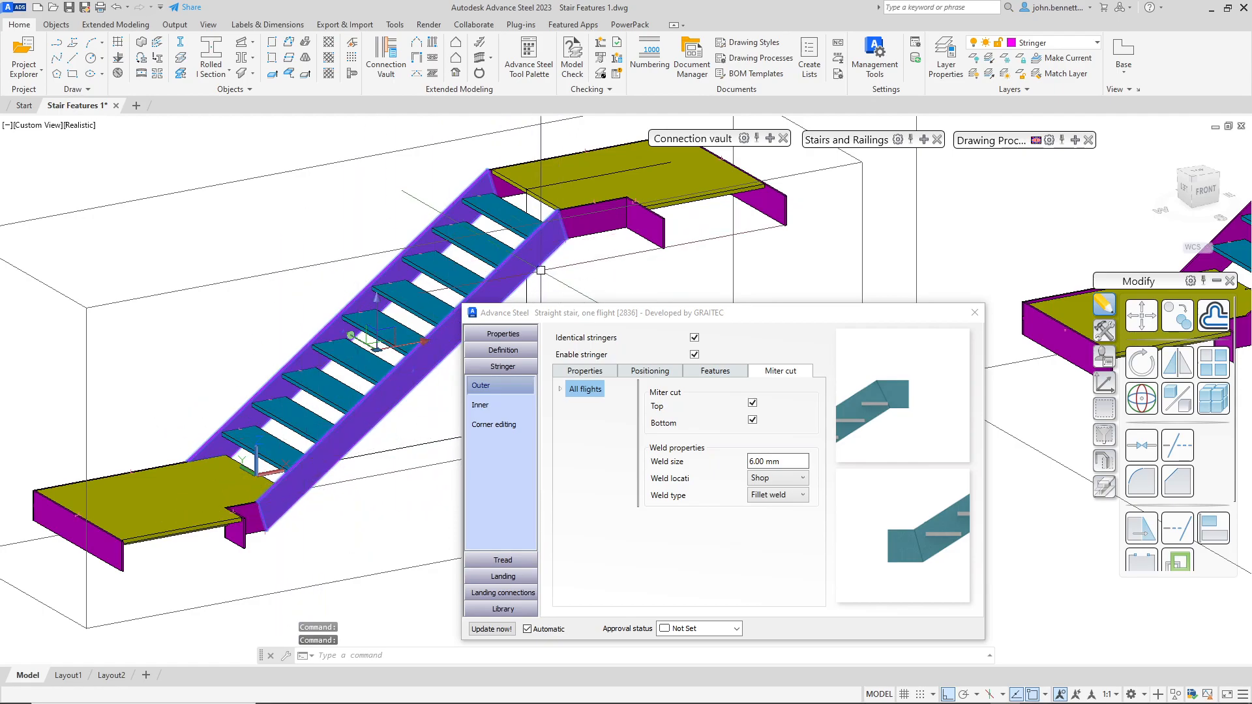
{"action": "key", "text": "Escape"}
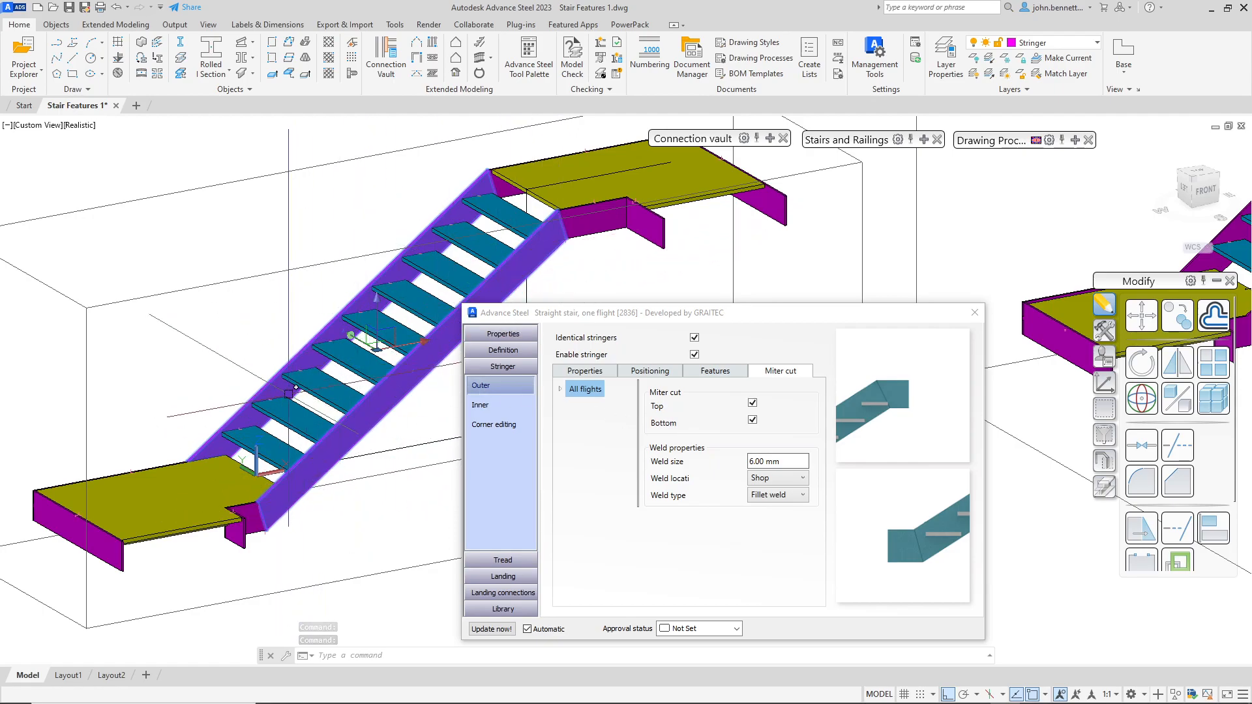
- Set the outer stringer's plate total width relative to the treads to 250 mm
{"action": "middle_click_drag", "start_coordinate": [222, 380], "coordinate": [278, 326], "text": "shift"}
{"action": "scroll", "coordinate": [324, 339], "scroll_direction": "up", "scroll_amount": 5}
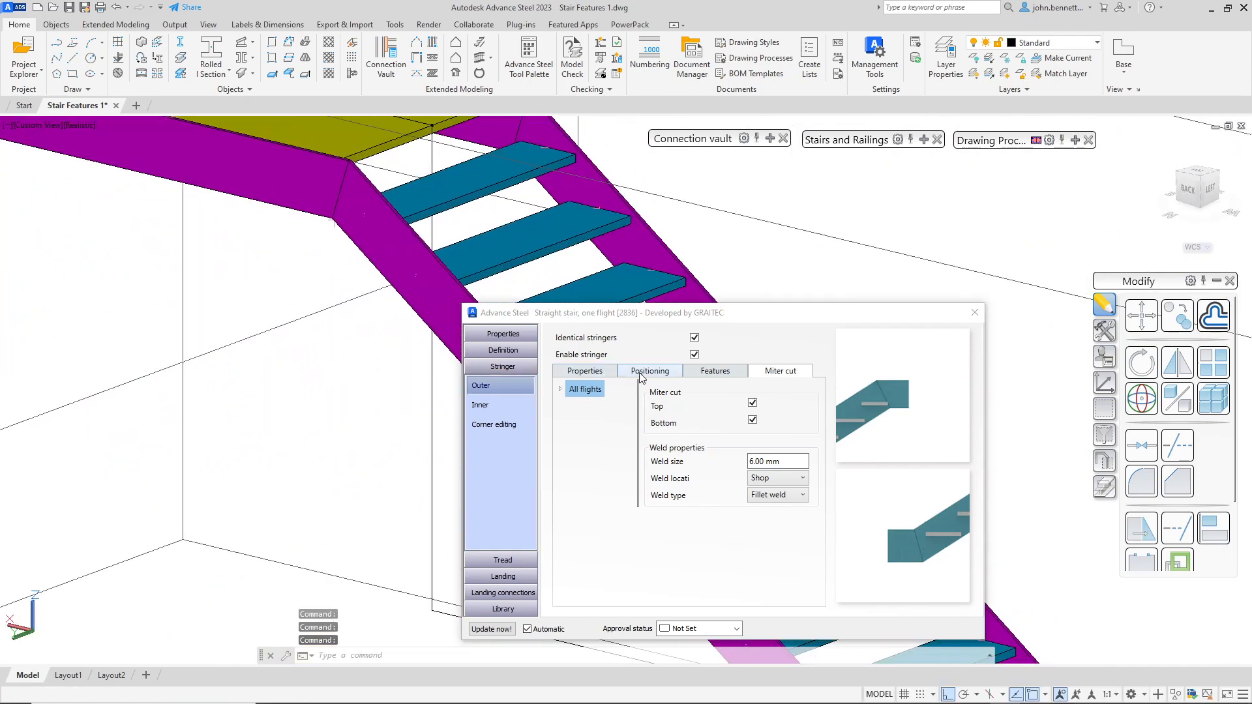
{"action": "left_click", "coordinate": [633, 373]}
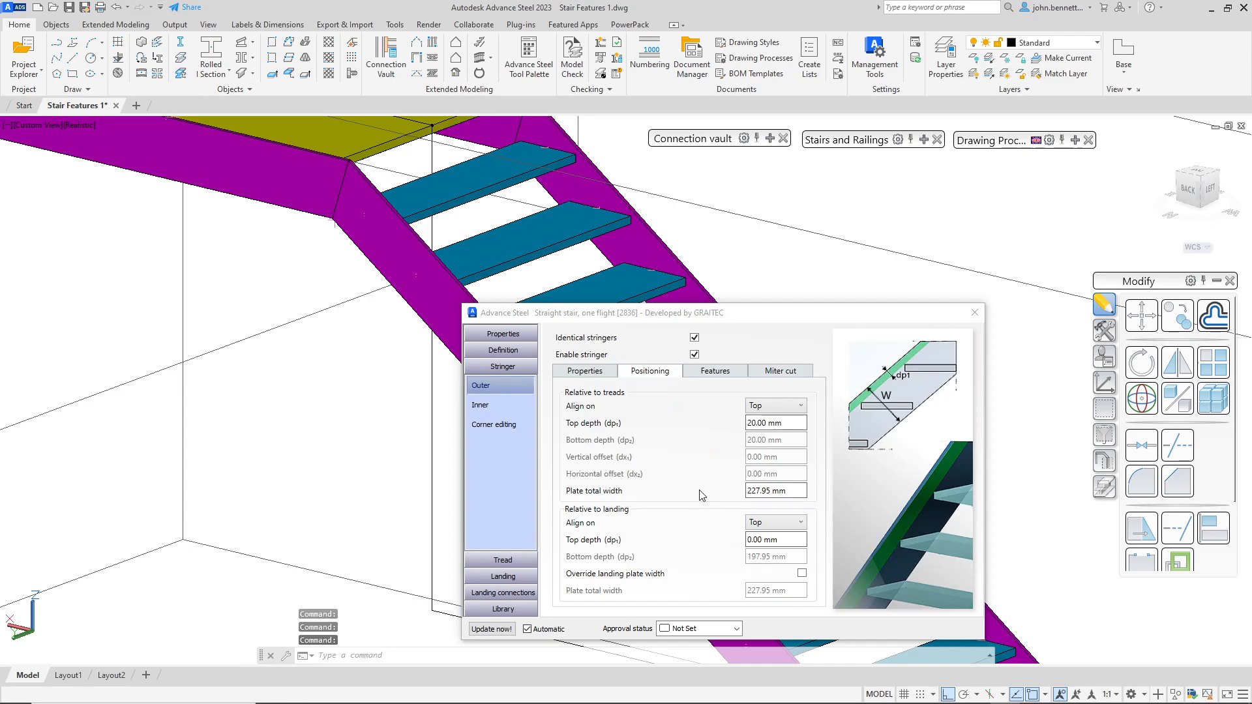
{"action": "left_click_drag", "start_coordinate": [750, 491], "coordinate": [686, 484]}
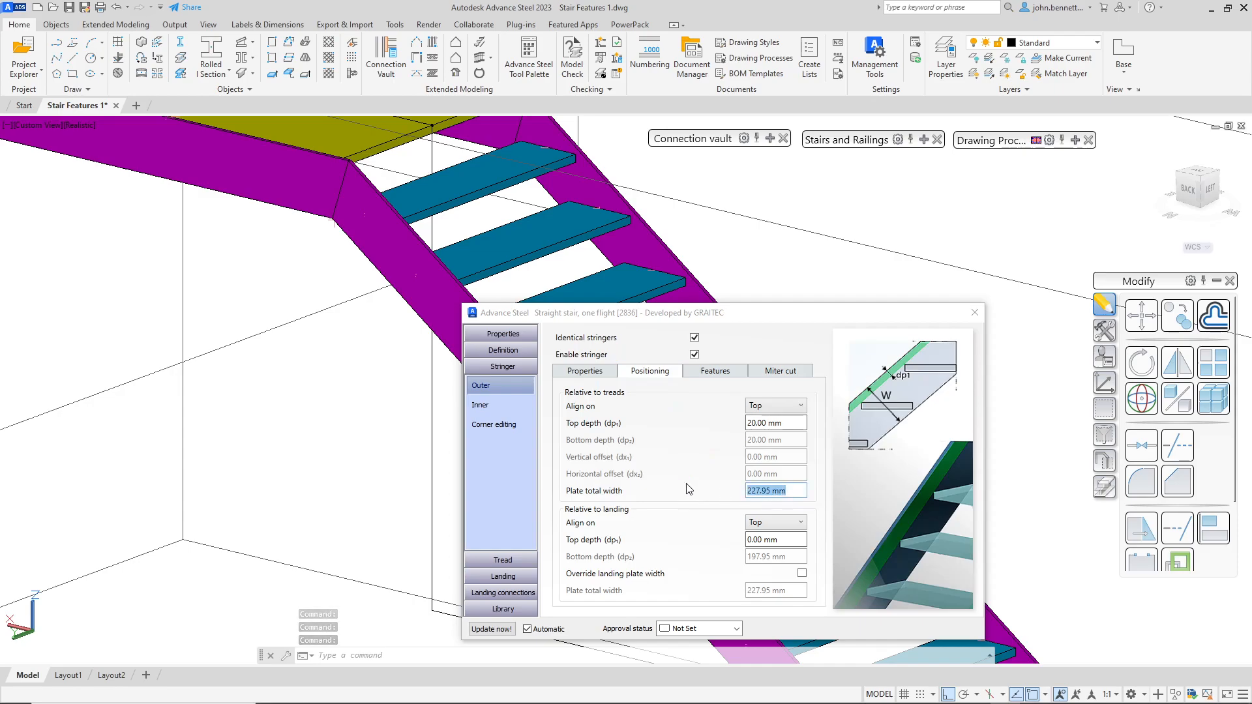
{"action": "type", "text": "250"}
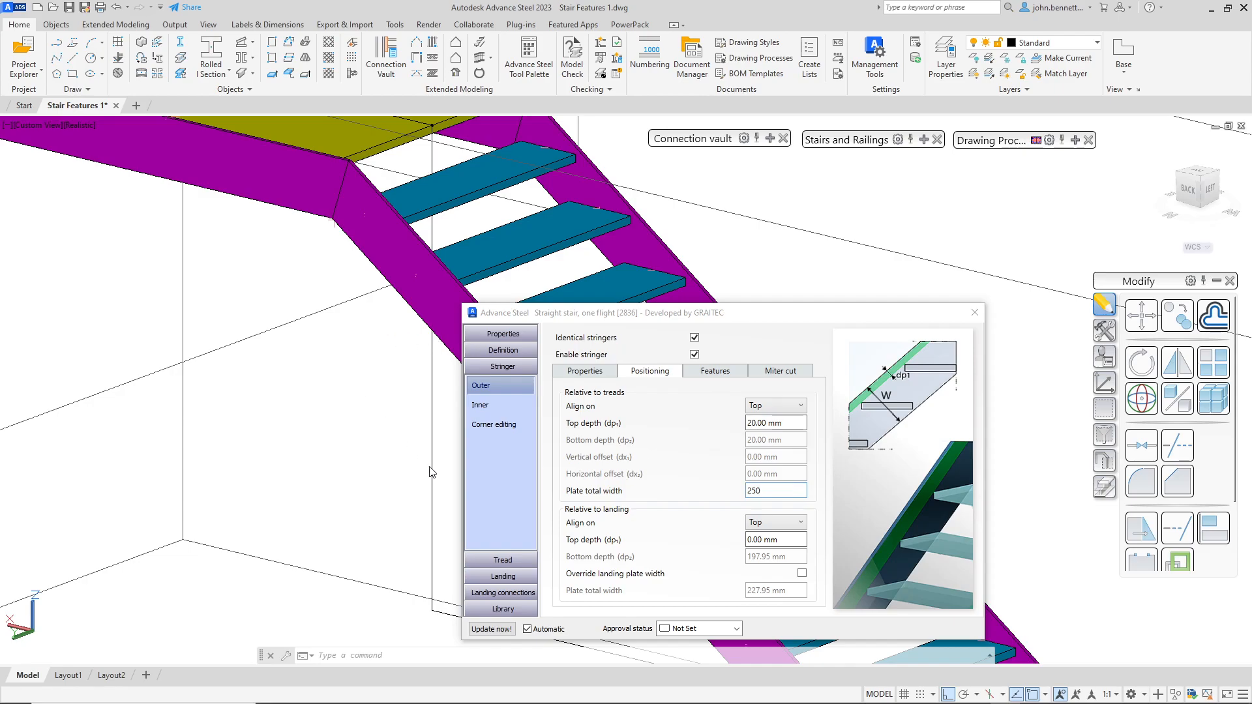
{"action": "key", "text": "Tab"}
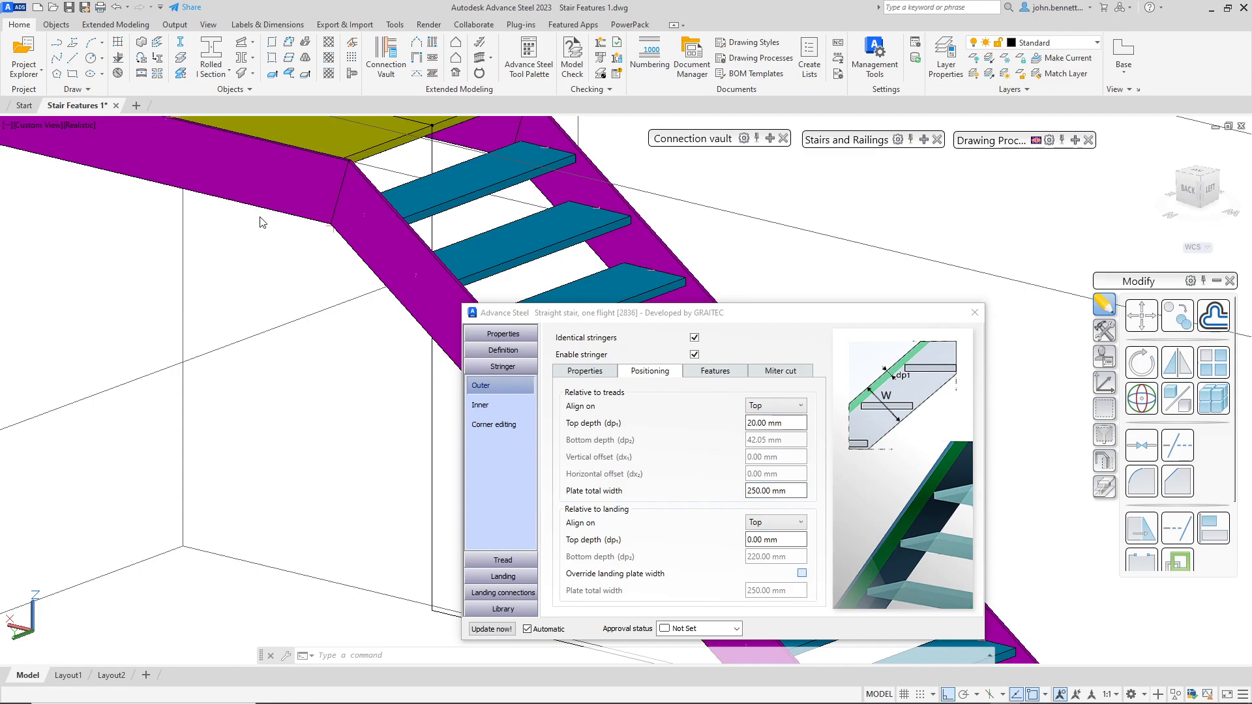
- Override the stringer's landing plate width and set it to 200 mm
{"action": "left_click", "coordinate": [802, 573]}
{"action": "left_click", "coordinate": [795, 594]}
{"action": "left_click_drag", "start_coordinate": [798, 594], "coordinate": [709, 601]}
{"action": "type", "text": "200"}
{"action": "key", "text": "Return"}
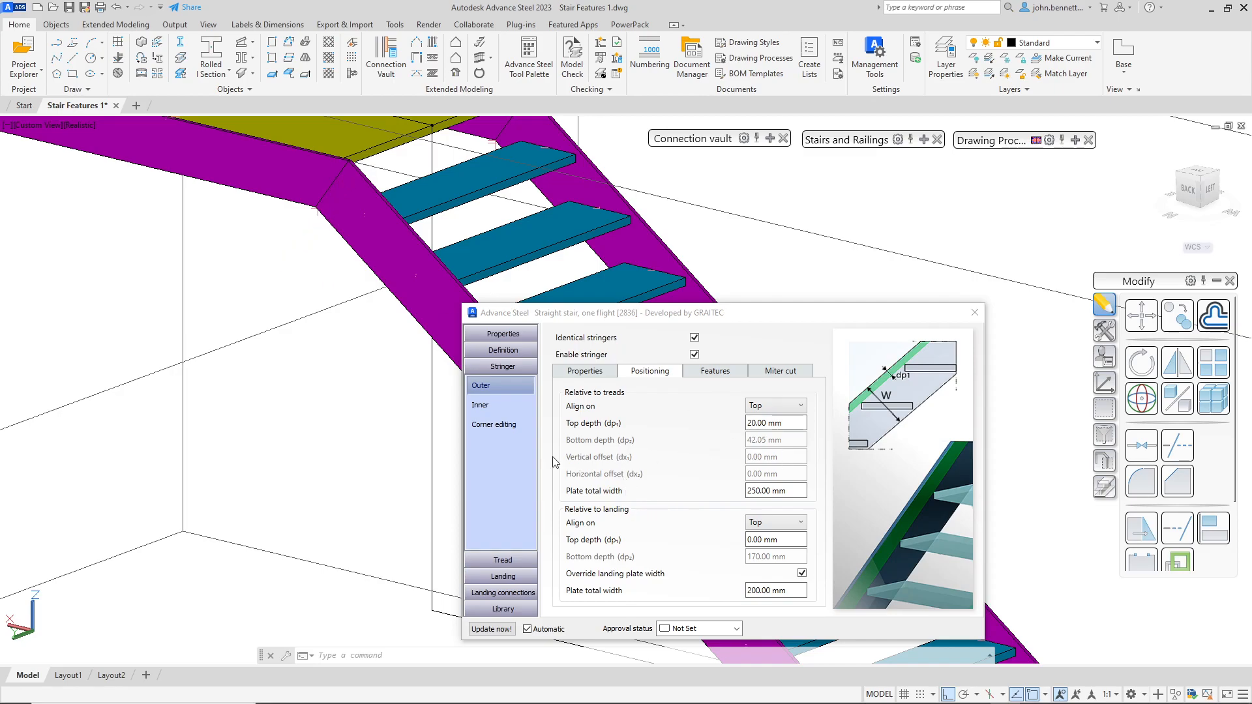
- Set the overridden landing plate total width to 250 mm and view the whole stair
{"action": "left_click_drag", "start_coordinate": [800, 592], "coordinate": [700, 594]}
{"action": "type", "text": "250"}
{"action": "key", "text": "Return"}
{"action": "scroll", "coordinate": [281, 471], "scroll_direction": "down", "scroll_amount": 5}
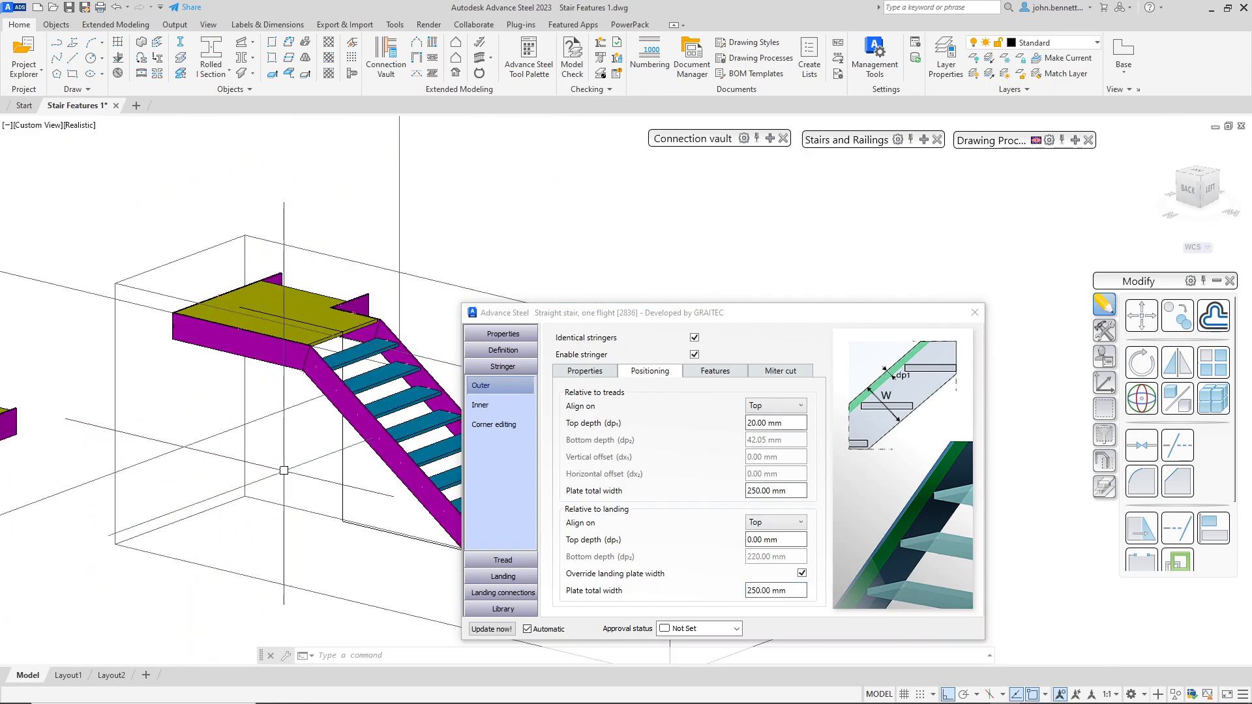
{"action": "middle_click_drag", "start_coordinate": [315, 479], "coordinate": [384, 450], "text": "shift"}
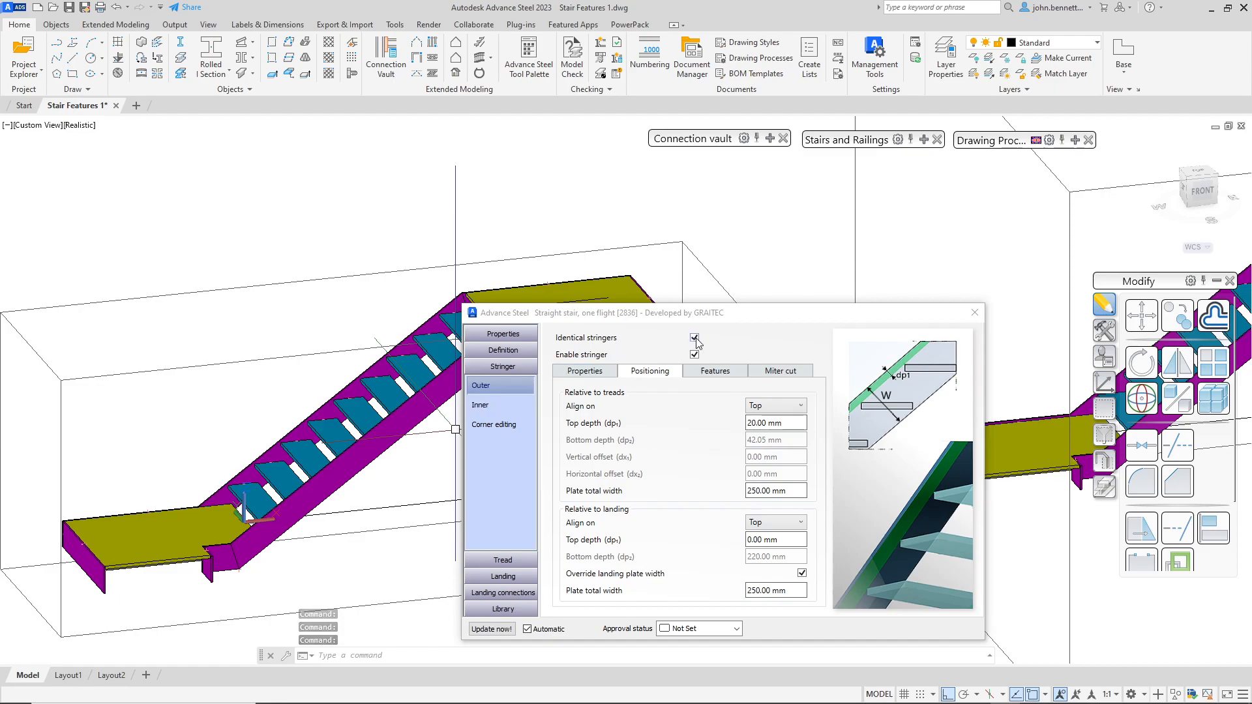
- Review the outer stringer's miter cut settings and close the straight stair's properties
{"action": "left_click", "coordinate": [779, 371]}
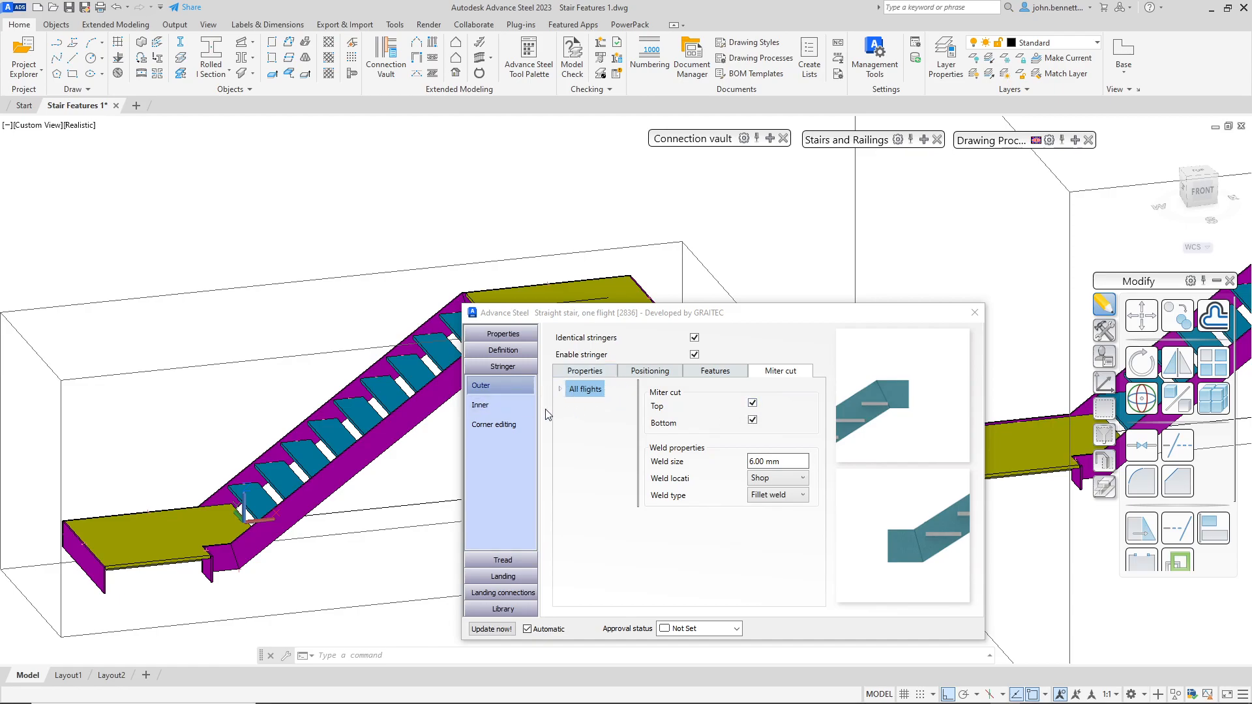
{"action": "left_click", "coordinate": [975, 313]}
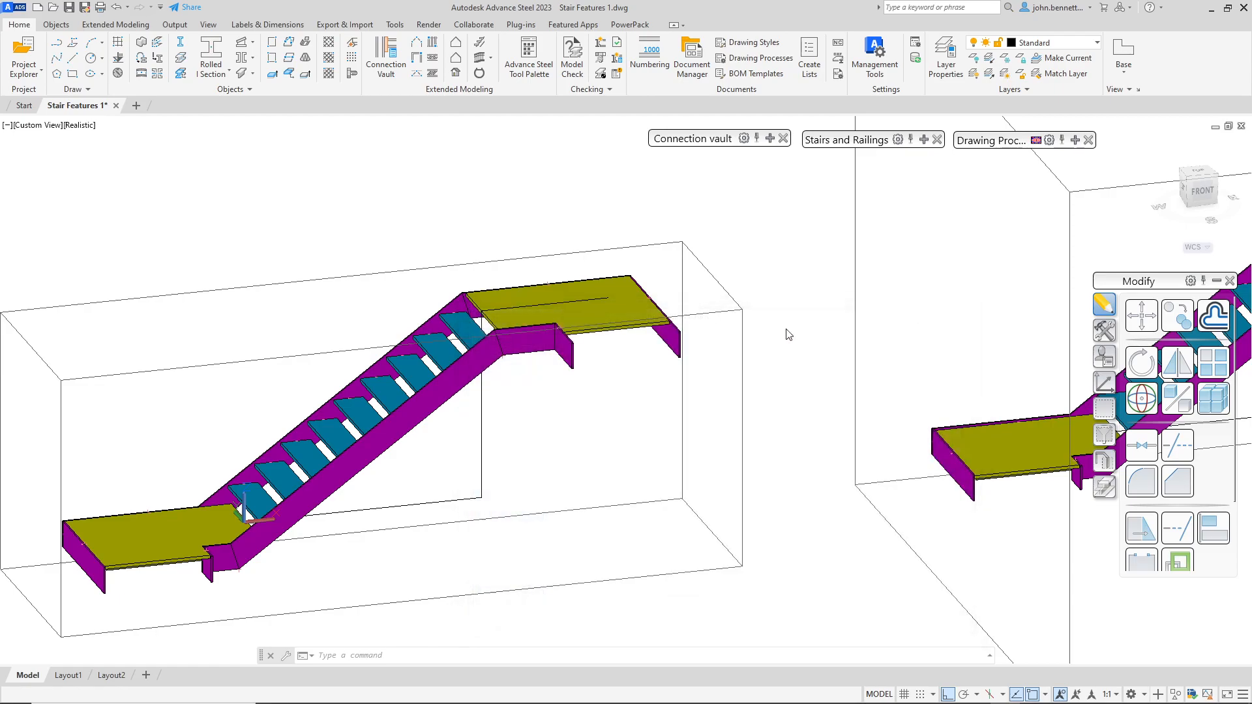
- Open the joint properties of the neighbouring two-flight stair and position the dialog clear of the lower flight
{"action": "scroll", "coordinate": [663, 363], "scroll_direction": "down", "scroll_amount": 3}
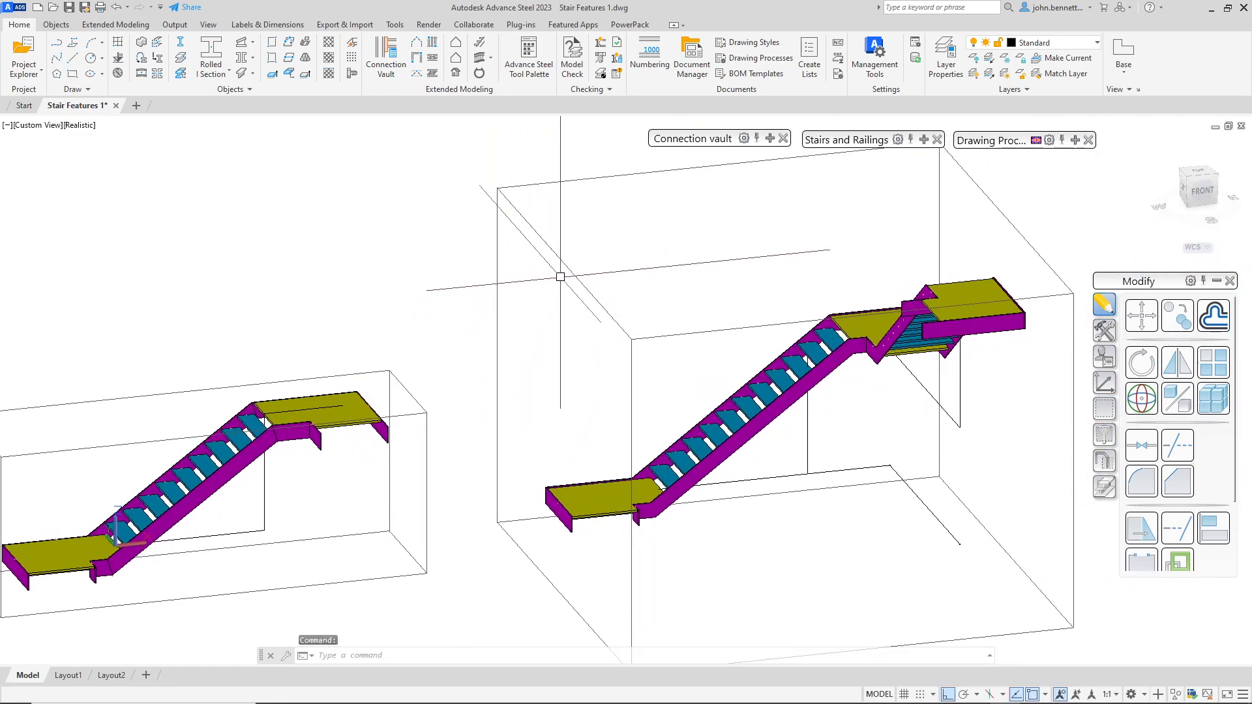
{"action": "left_click", "coordinate": [498, 209]}
{"action": "right_click", "coordinate": [533, 342]}
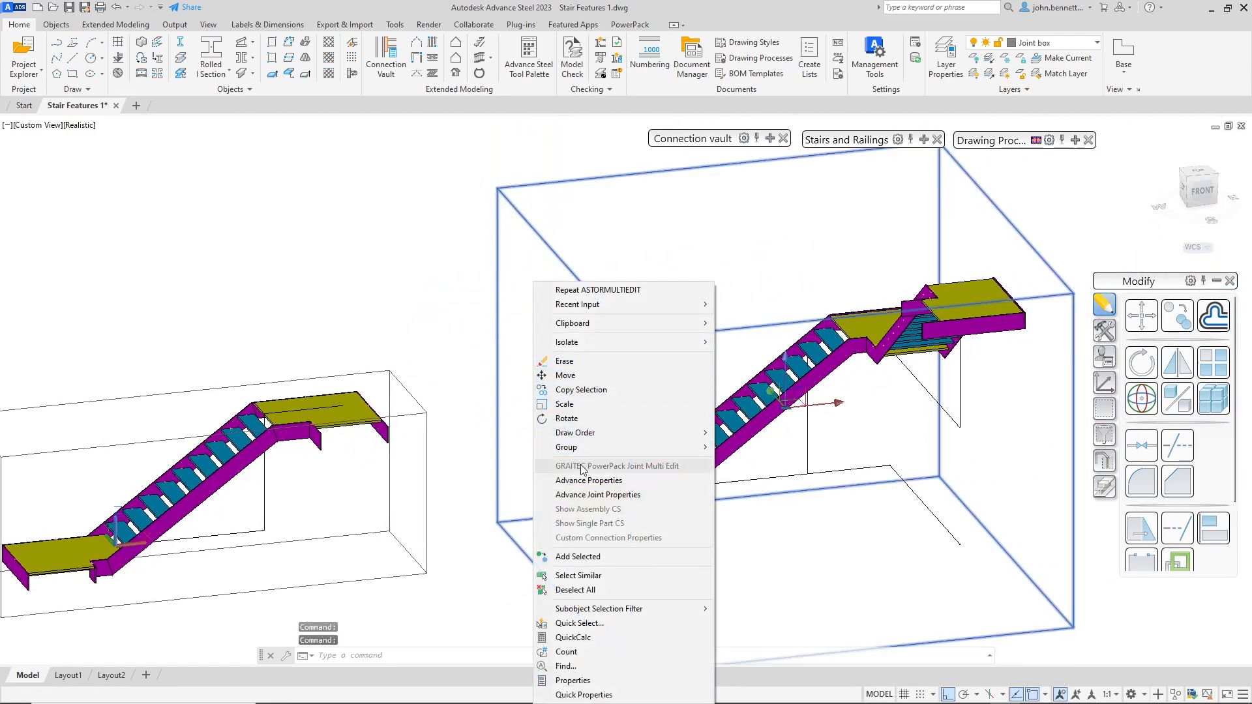
{"action": "left_click", "coordinate": [590, 495]}
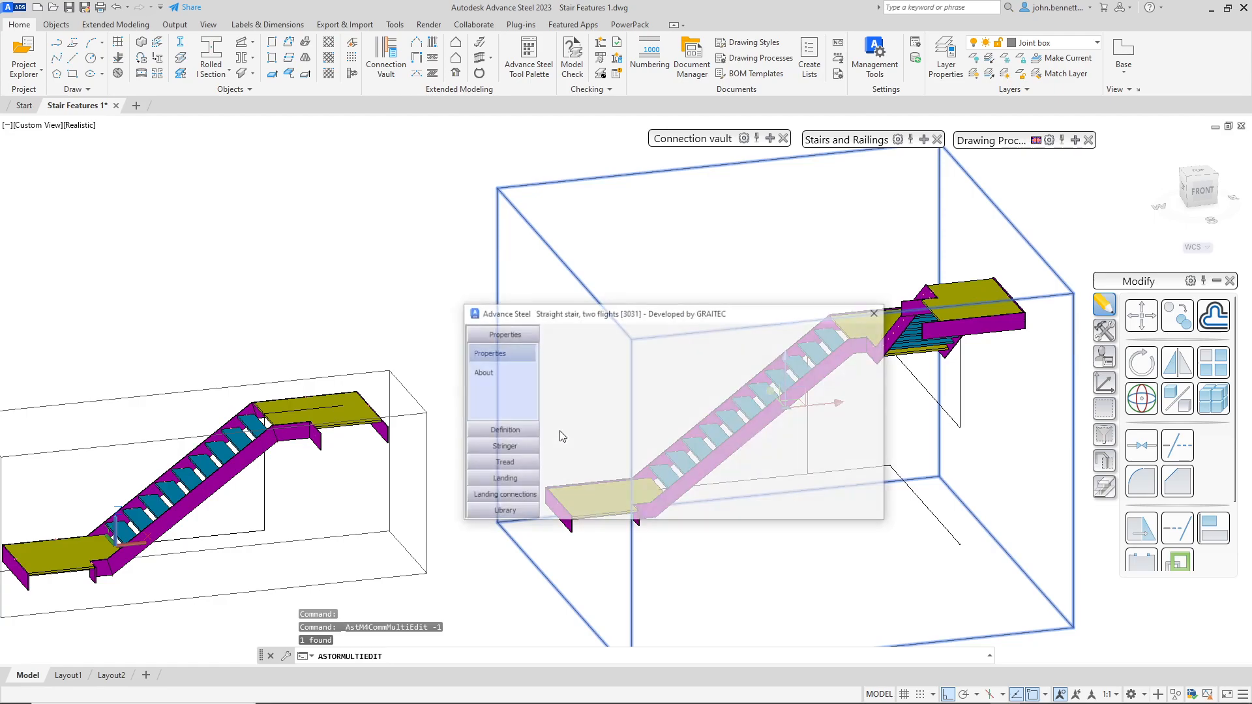
{"action": "left_click_drag", "start_coordinate": [630, 303], "coordinate": [859, 291]}
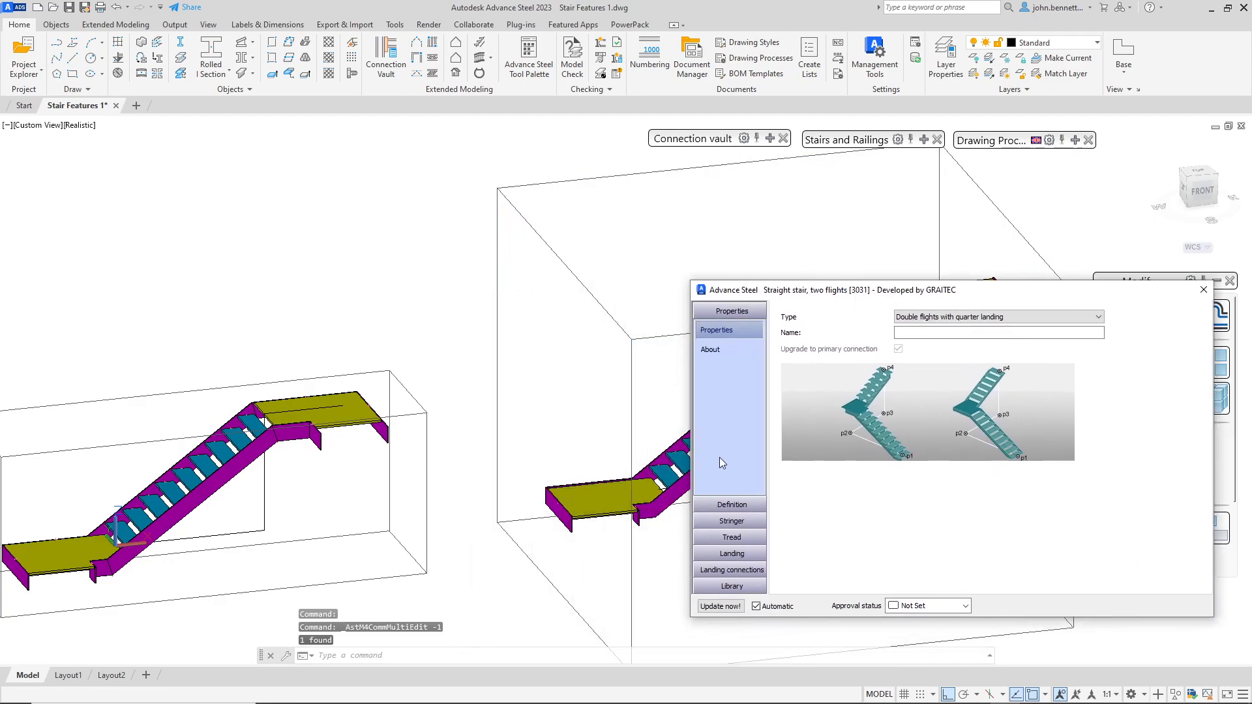
- Look at the intermediate landing properties, then bring up the outer stringer's miter cut settings
{"action": "left_click", "coordinate": [732, 554]}
{"action": "left_click", "coordinate": [562, 440]}
{"action": "middle_click_drag", "start_coordinate": [562, 440], "coordinate": [243, 382]}
{"action": "middle_click_drag", "start_coordinate": [435, 408], "coordinate": [432, 428]}
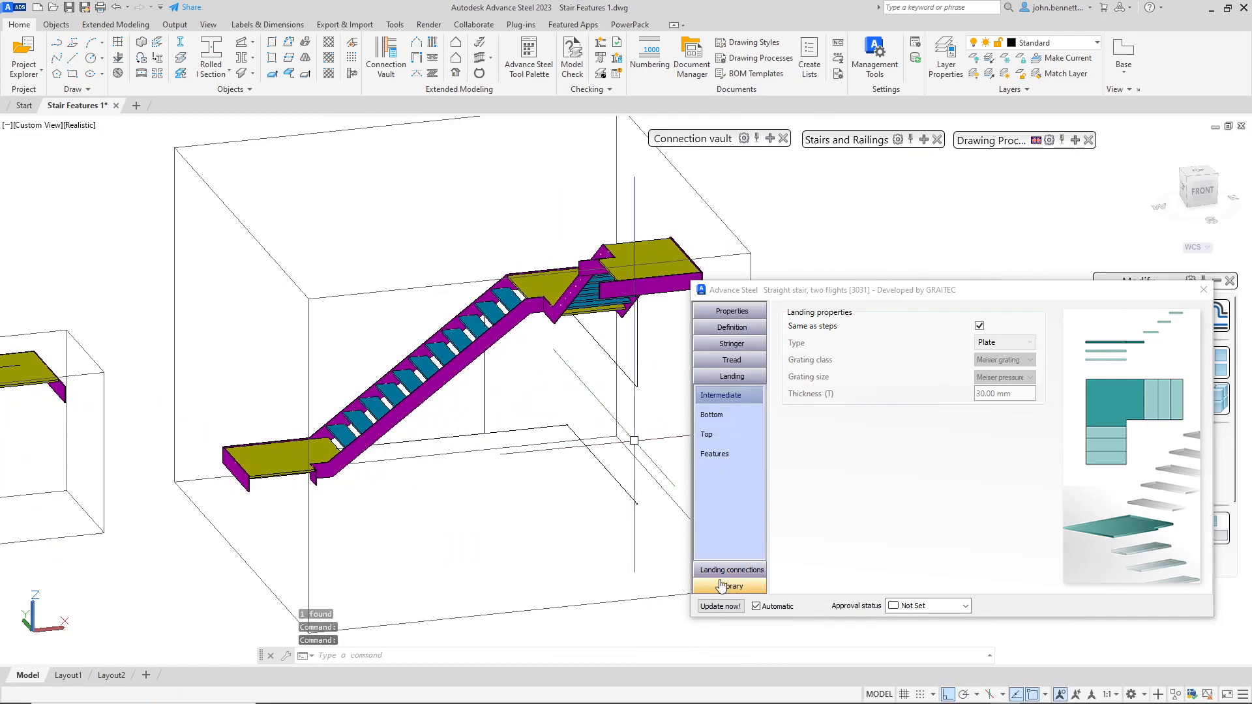
{"action": "left_click", "coordinate": [697, 345]}
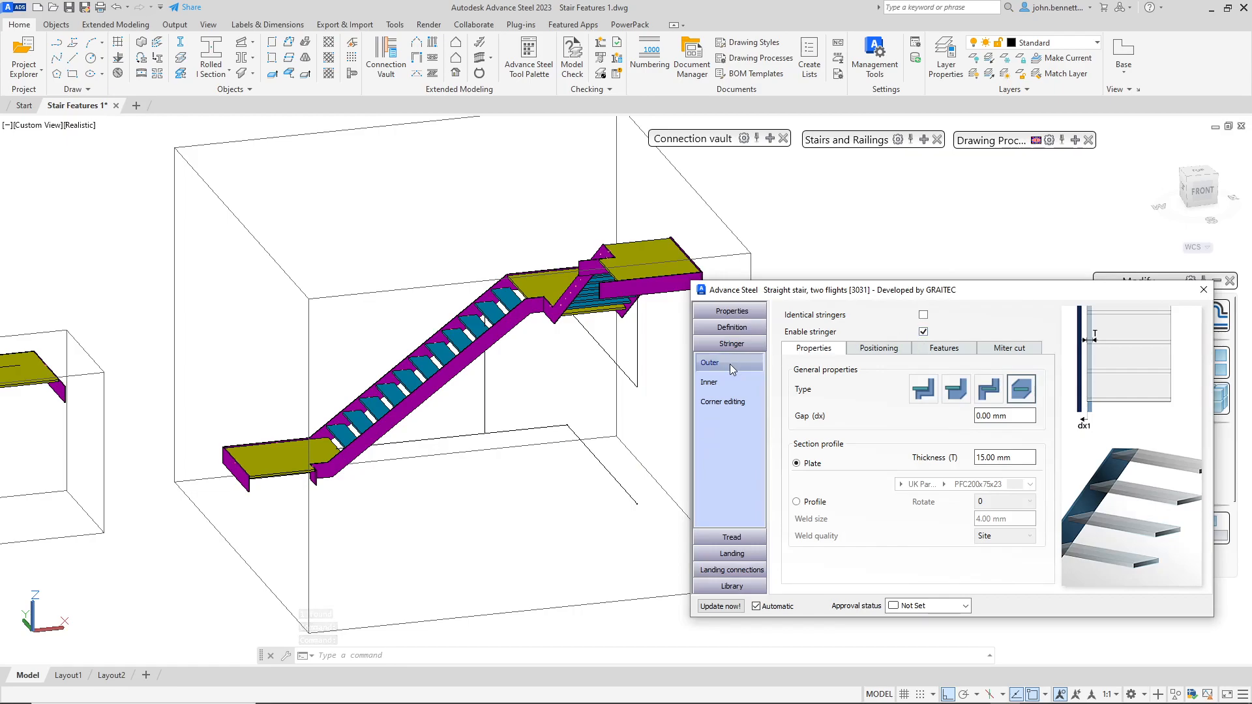
{"action": "left_click", "coordinate": [999, 352]}
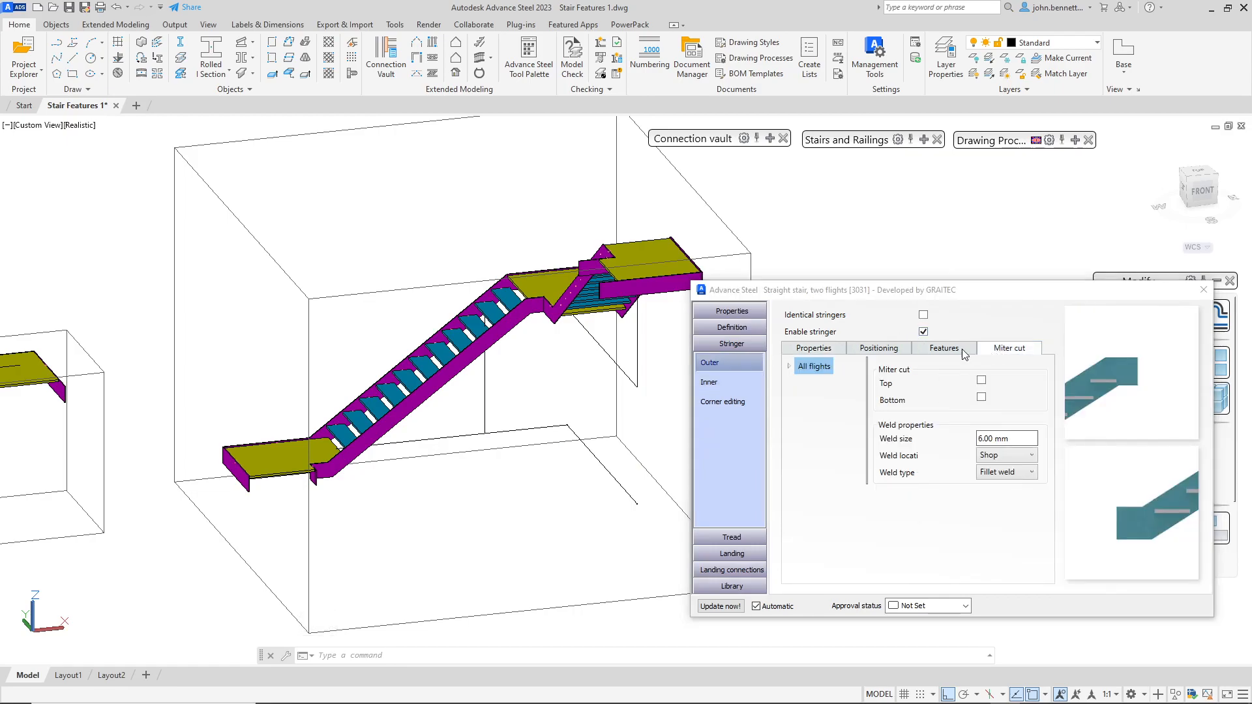
- Enable the outer stringer's bottom miter cut for all flights and check the separate plates at the bottom landing
{"action": "scroll", "coordinate": [313, 462], "scroll_direction": "up", "scroll_amount": 5}
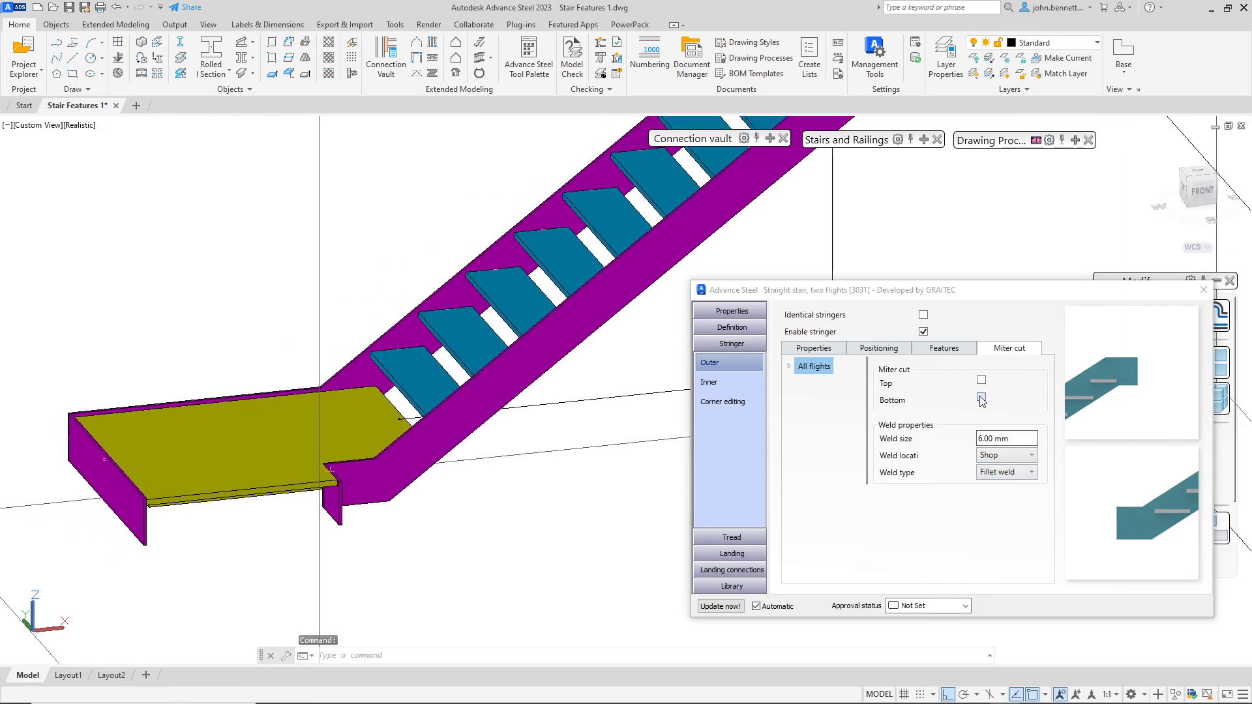
{"action": "left_click", "coordinate": [343, 371]}
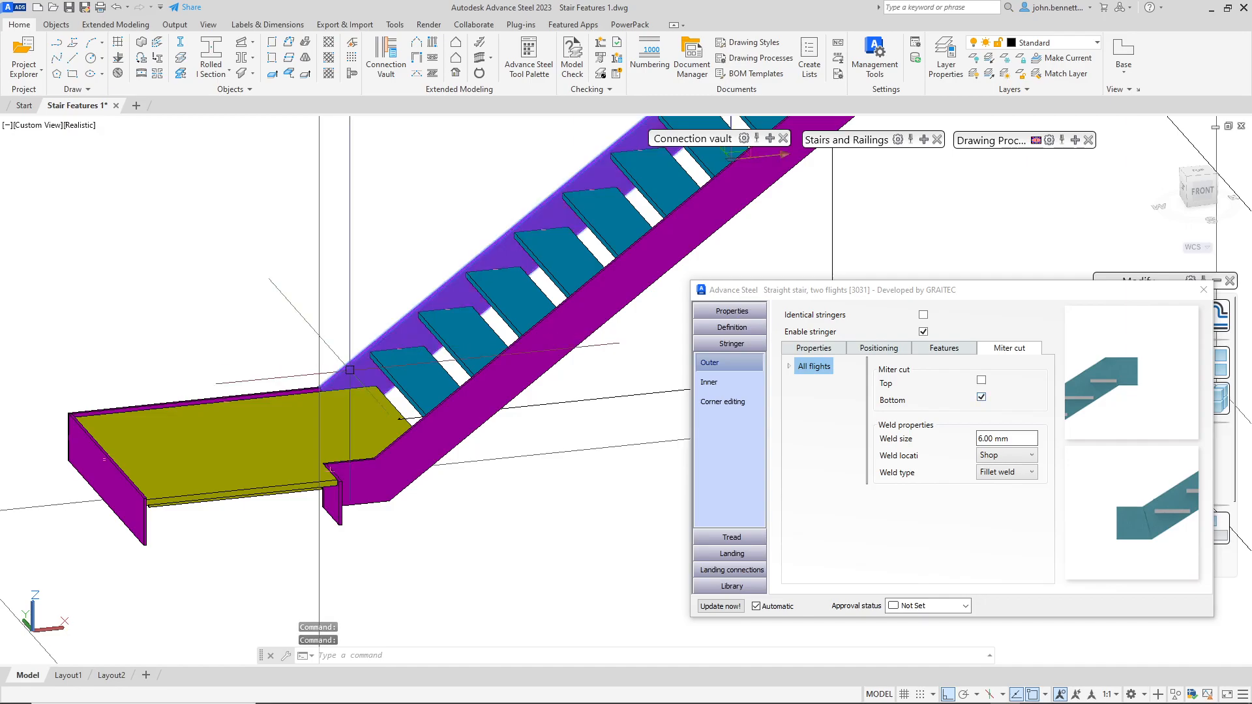
{"action": "left_click", "coordinate": [255, 393]}
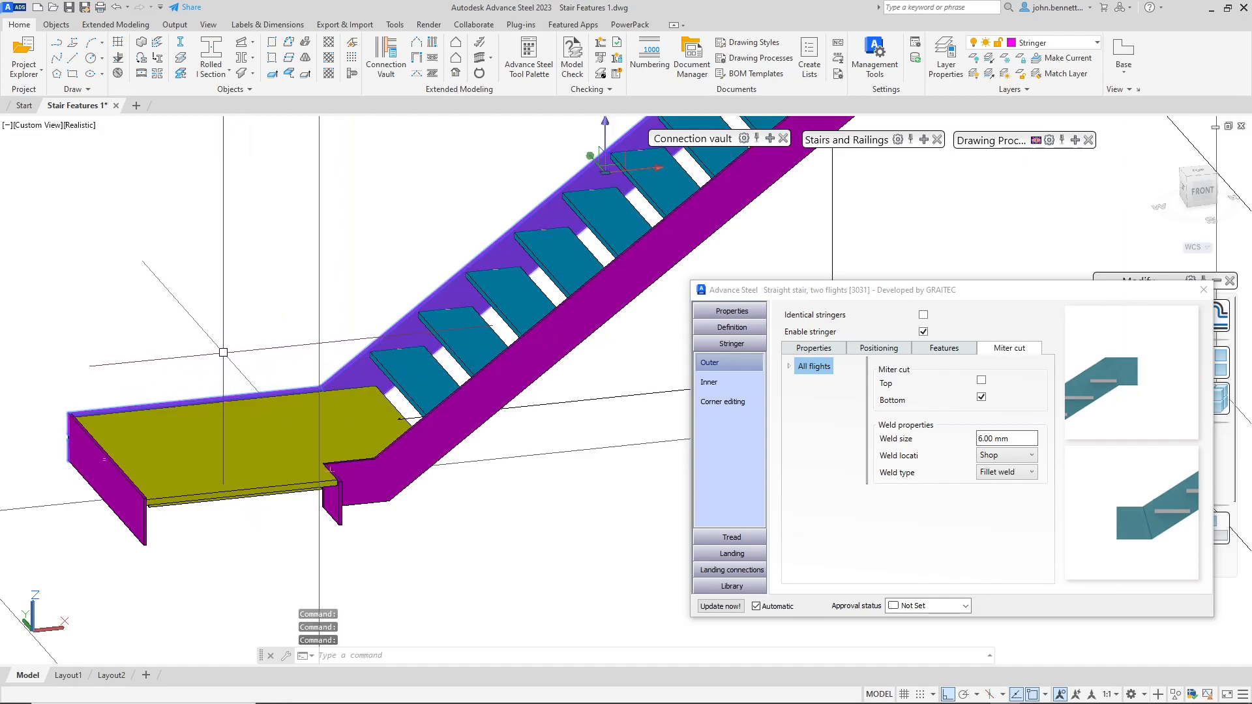
{"action": "key", "text": "Escape"}
- Inspect the outer stringer's miter cut where the upper flight meets the intermediate landing, selecting the plates on both sides
{"action": "scroll", "coordinate": [372, 396], "scroll_direction": "down", "scroll_amount": 3}
{"action": "scroll", "coordinate": [372, 397], "scroll_direction": "down", "scroll_amount": 4}
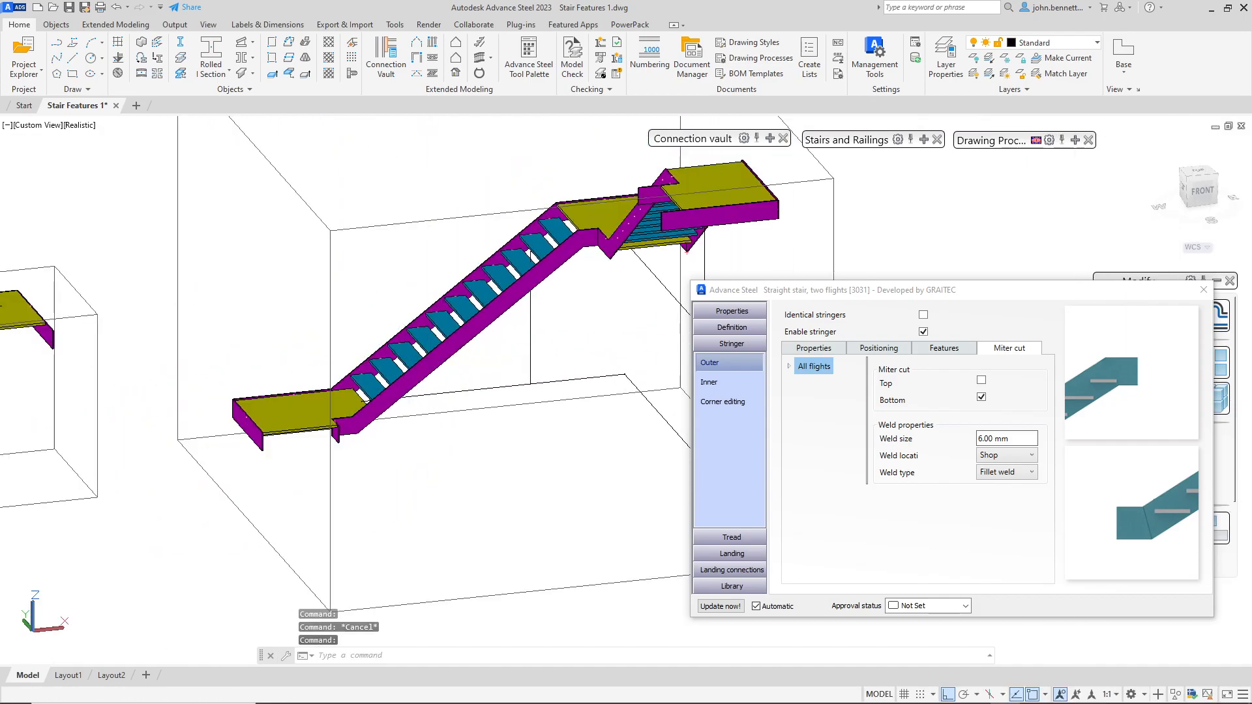
{"action": "middle_click_drag", "start_coordinate": [329, 367], "coordinate": [501, 287], "text": "shift"}
{"action": "scroll", "coordinate": [502, 287], "scroll_direction": "up", "scroll_amount": 5}
{"action": "left_click", "coordinate": [501, 289]}
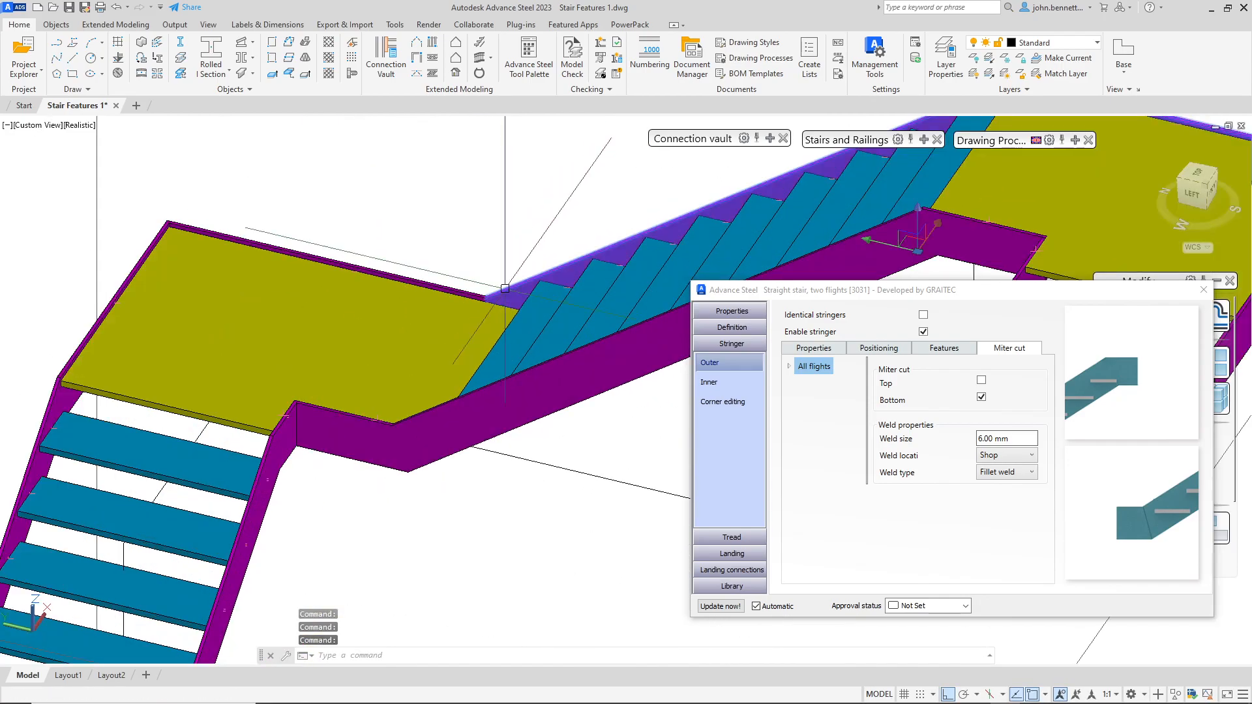
{"action": "left_click", "coordinate": [447, 285]}
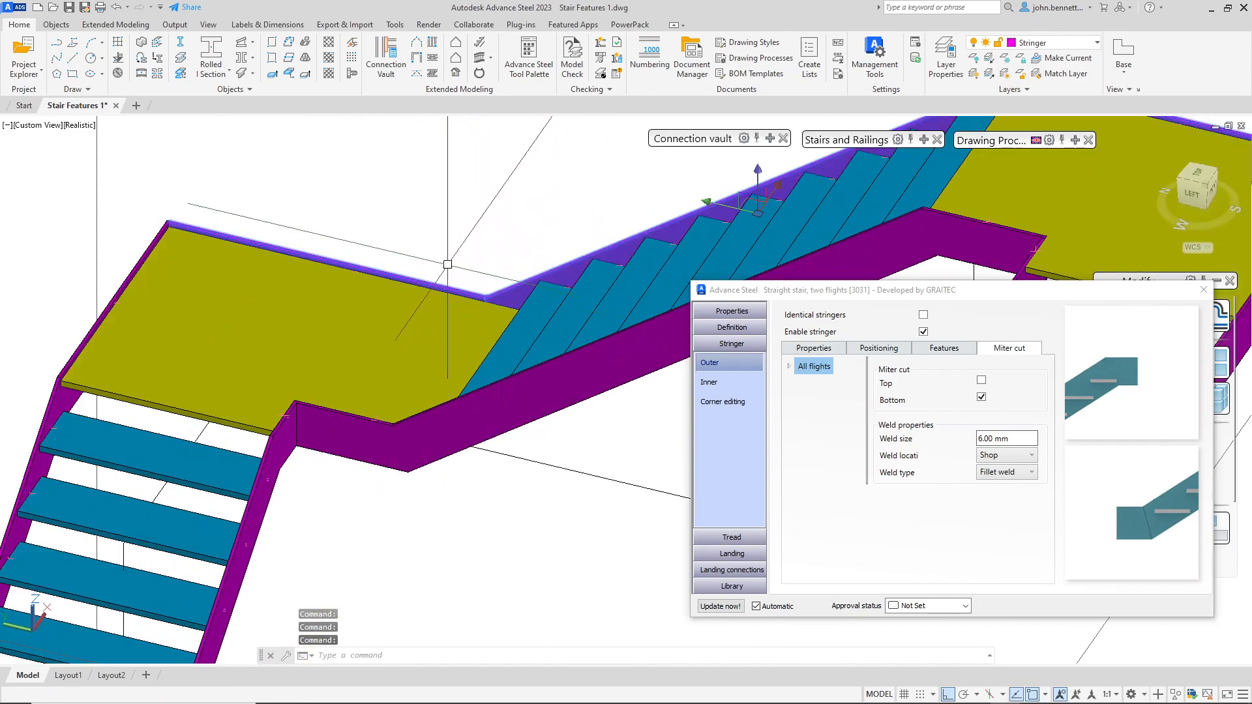
{"action": "key", "text": "Escape"}
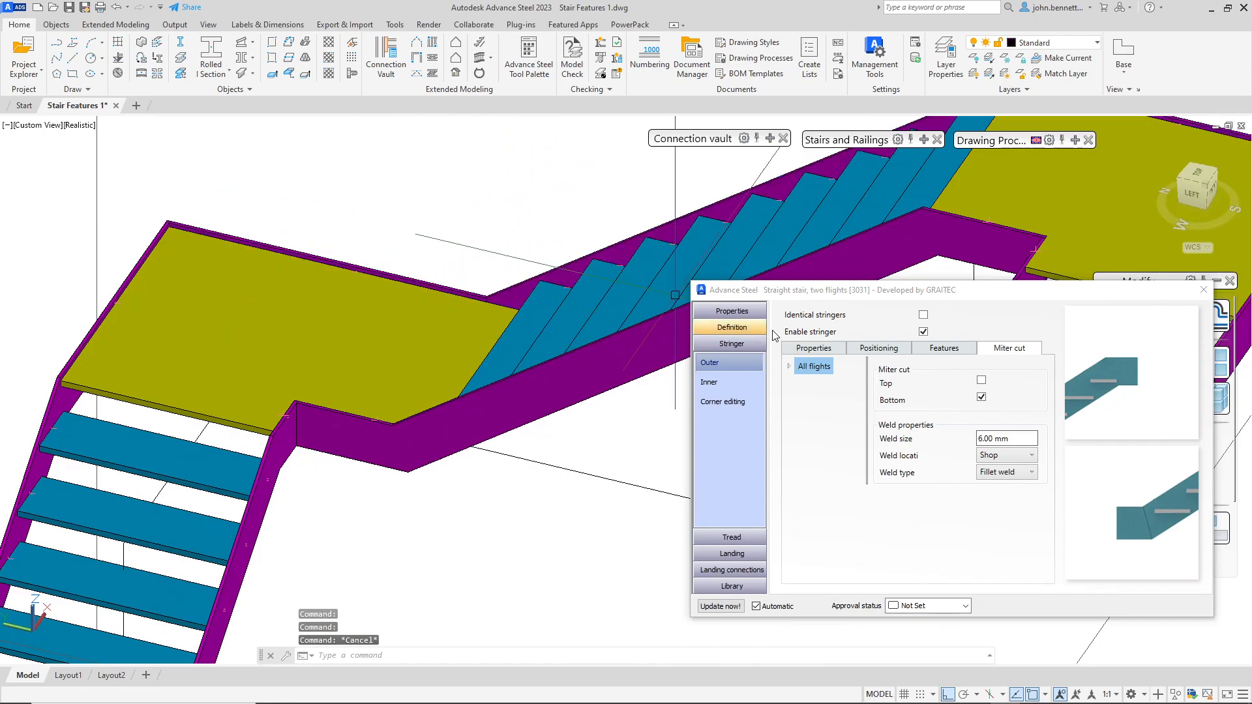
- Turn off the outer stringer's bottom miter cut for Flight 2 only and select the plate to check it
{"action": "left_click", "coordinate": [789, 366]}
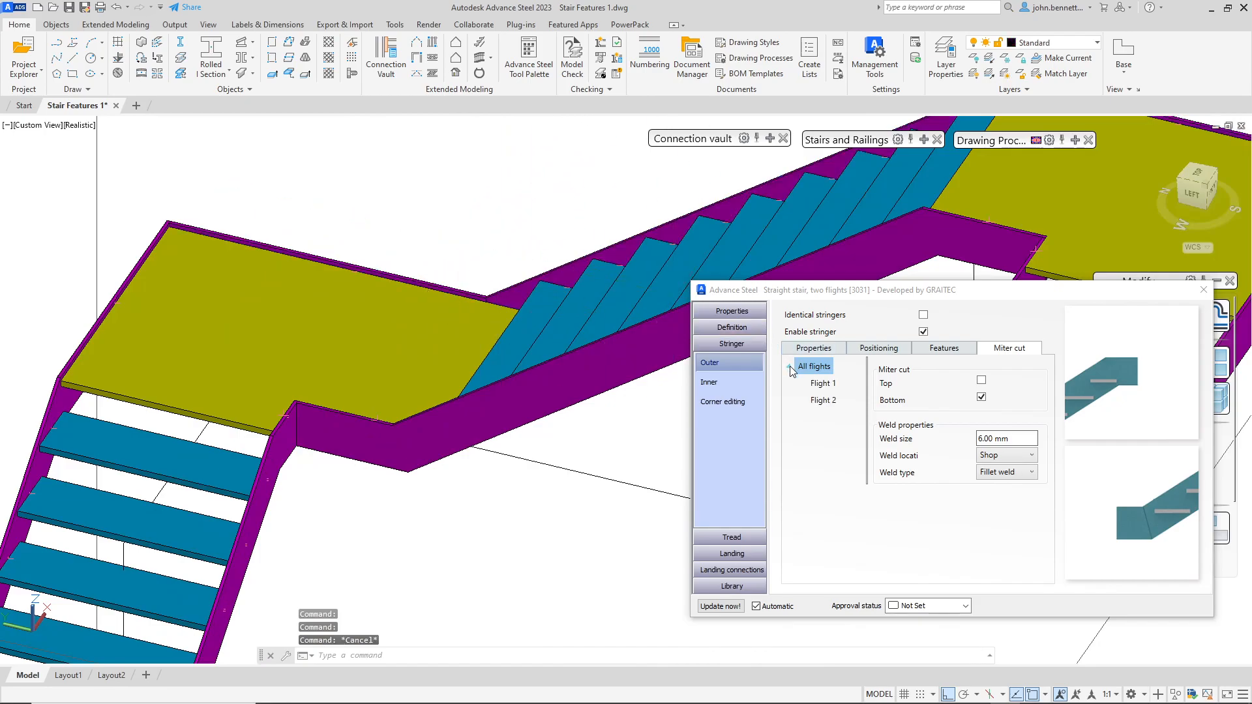
{"action": "left_click", "coordinate": [818, 403]}
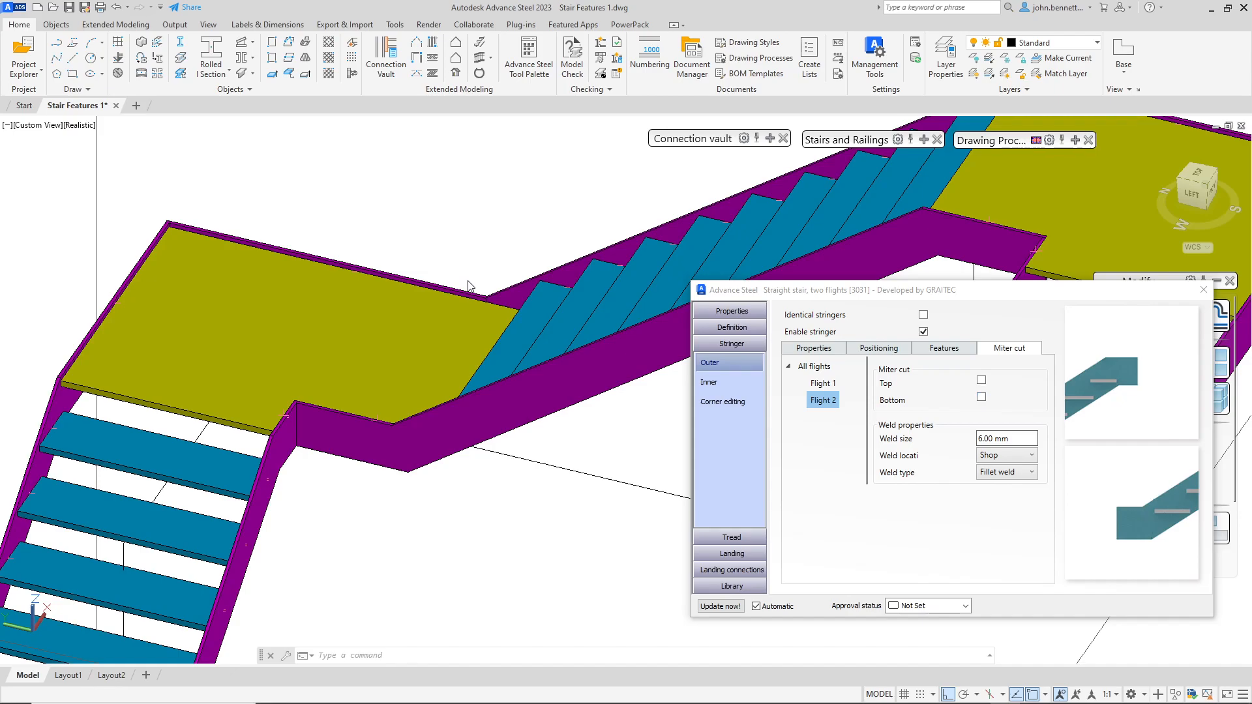
{"action": "left_click", "coordinate": [490, 290]}
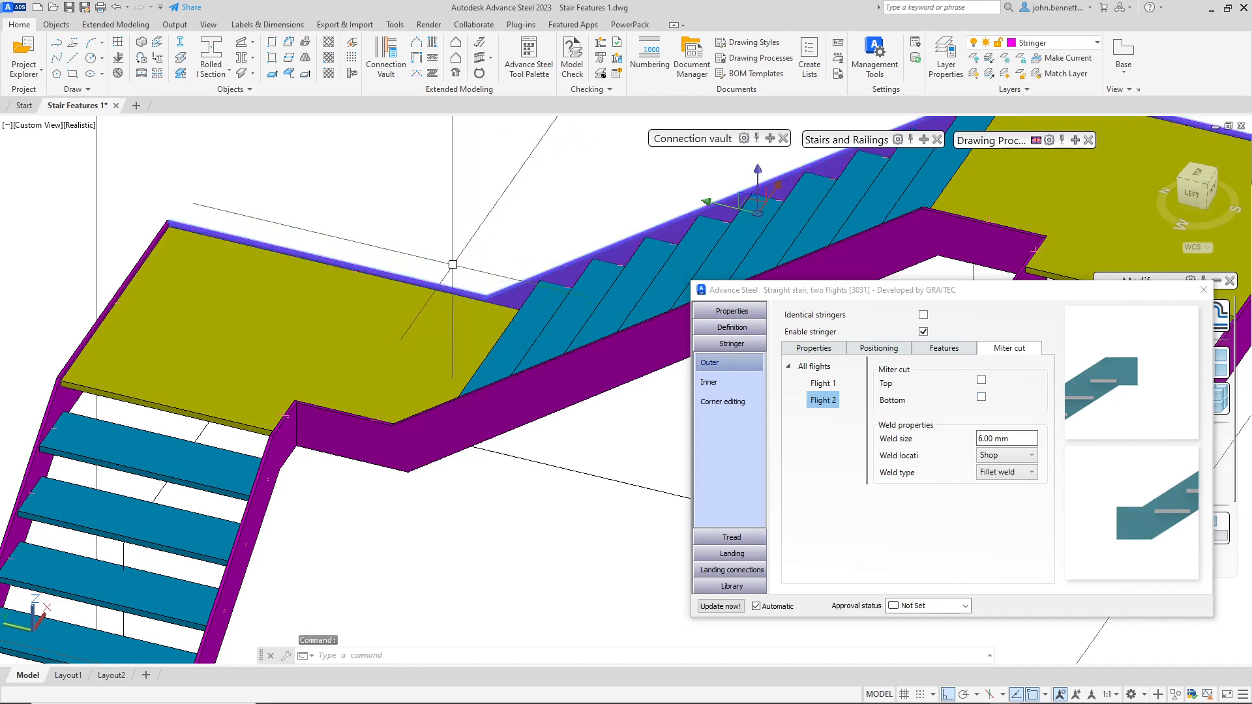
- Enable the outer stringer's top miter cut for Flight 2 and check the plate at the top landing
{"action": "middle_click_drag", "start_coordinate": [514, 235], "coordinate": [283, 296]}
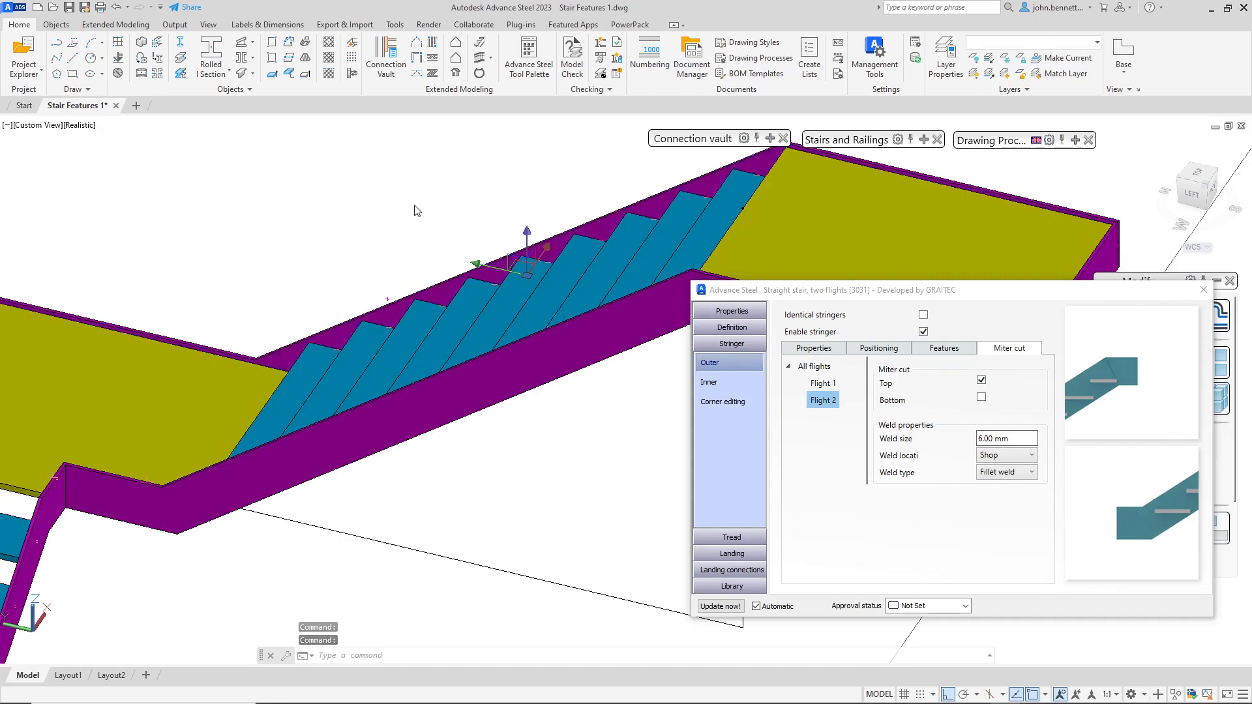
{"action": "middle_click_drag", "start_coordinate": [406, 204], "coordinate": [212, 270]}
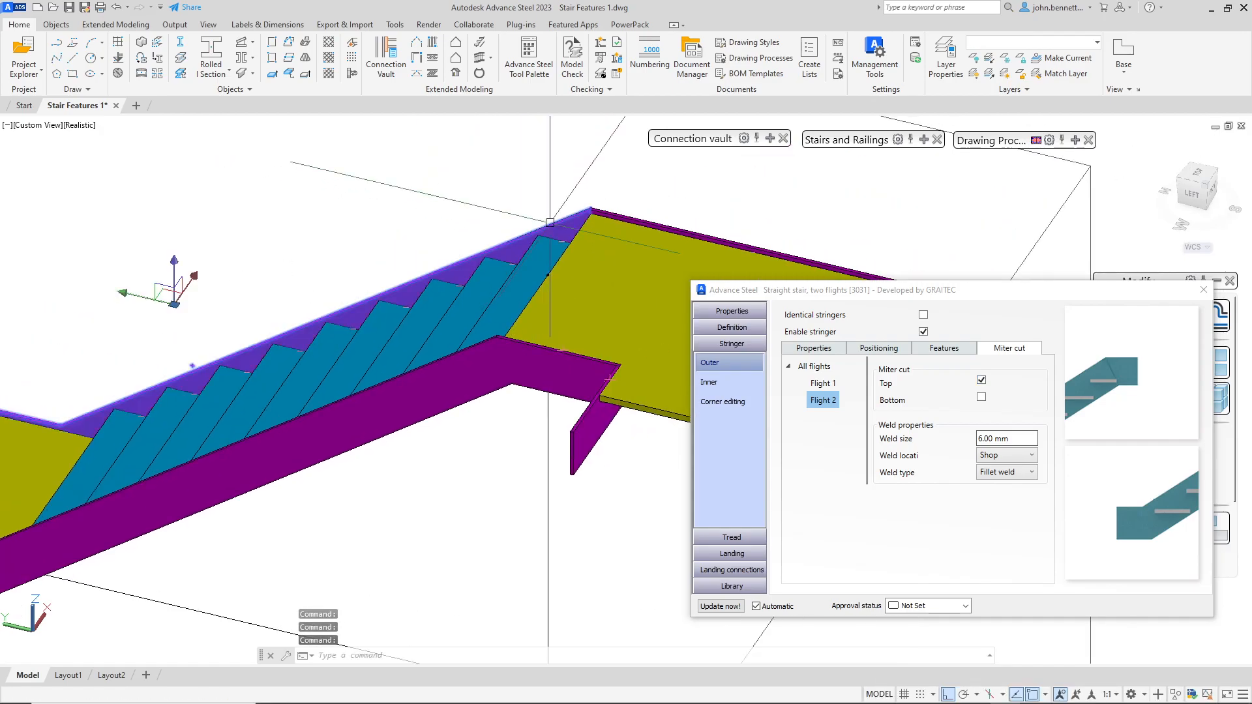
{"action": "middle_click_drag", "start_coordinate": [534, 229], "coordinate": [483, 170]}
{"action": "scroll", "coordinate": [483, 170], "scroll_direction": "down", "scroll_amount": 5}
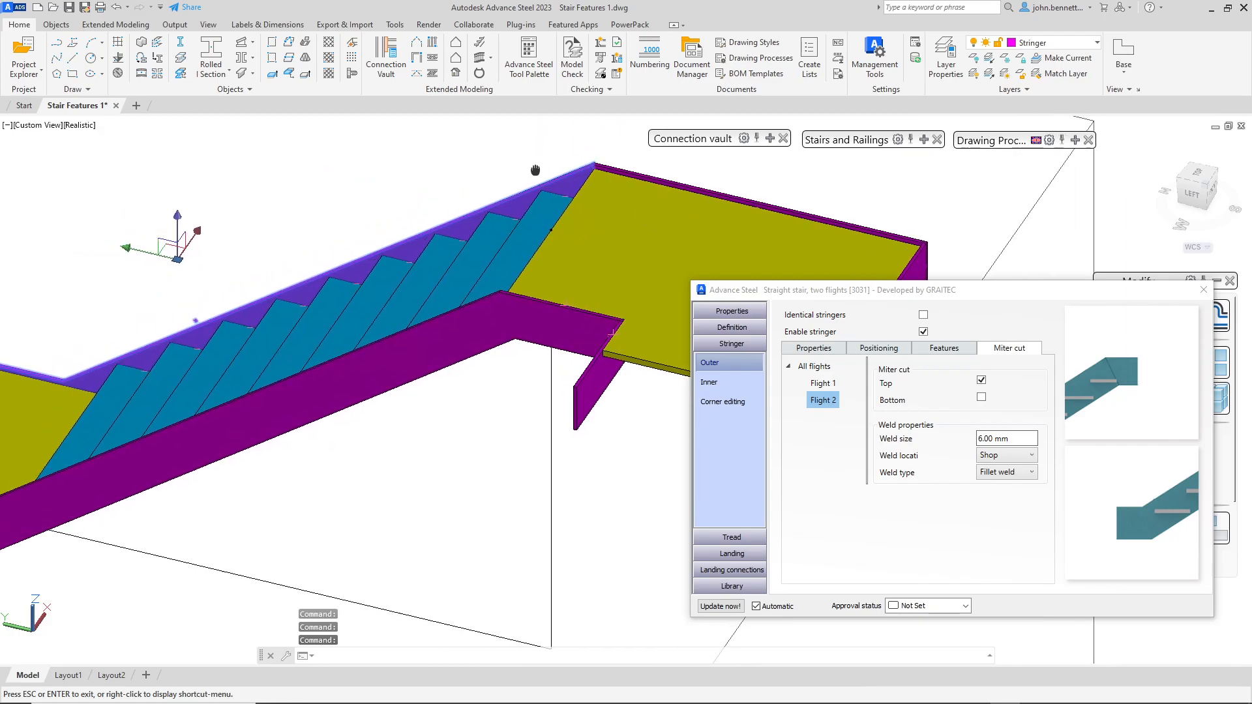
{"action": "middle_click_drag", "start_coordinate": [218, 293], "coordinate": [344, 267]}
{"action": "key", "text": "Escape"}
- Inspect the lower flight's outer stringer at the intermediate landing and review the Flight 1 miter cut settings
{"action": "middle_click_drag", "start_coordinate": [206, 326], "coordinate": [282, 285]}
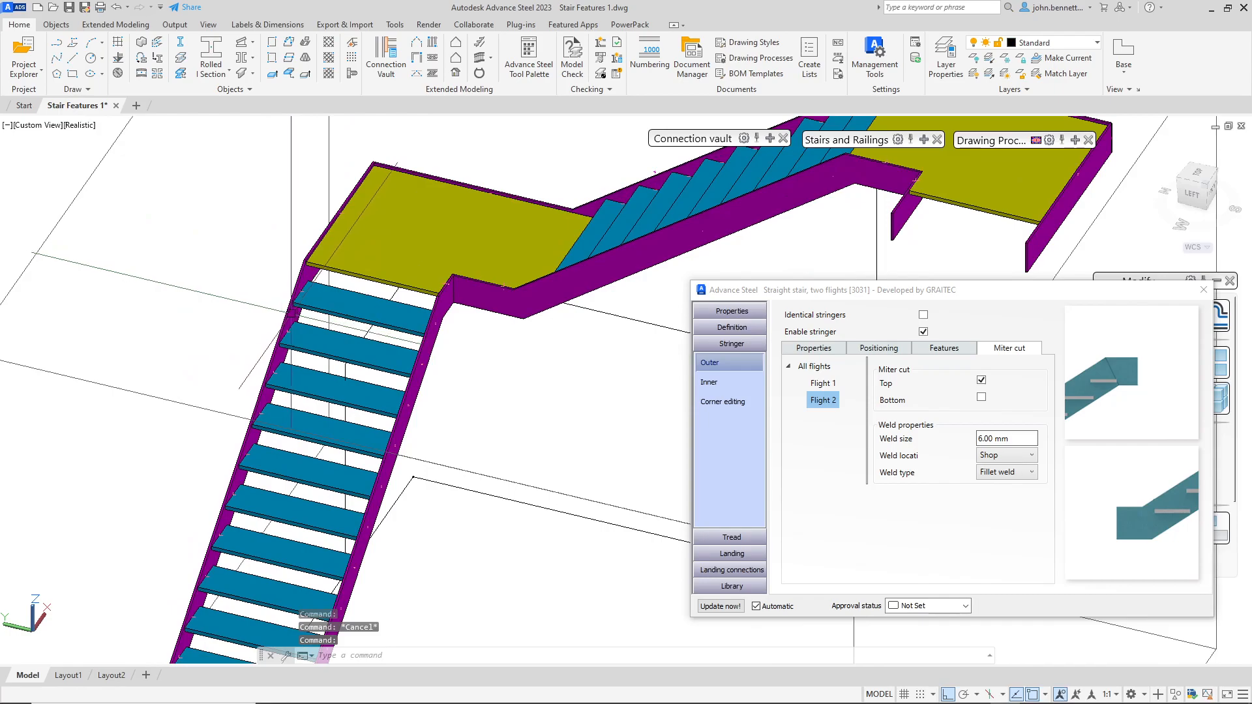
{"action": "left_click", "coordinate": [290, 306]}
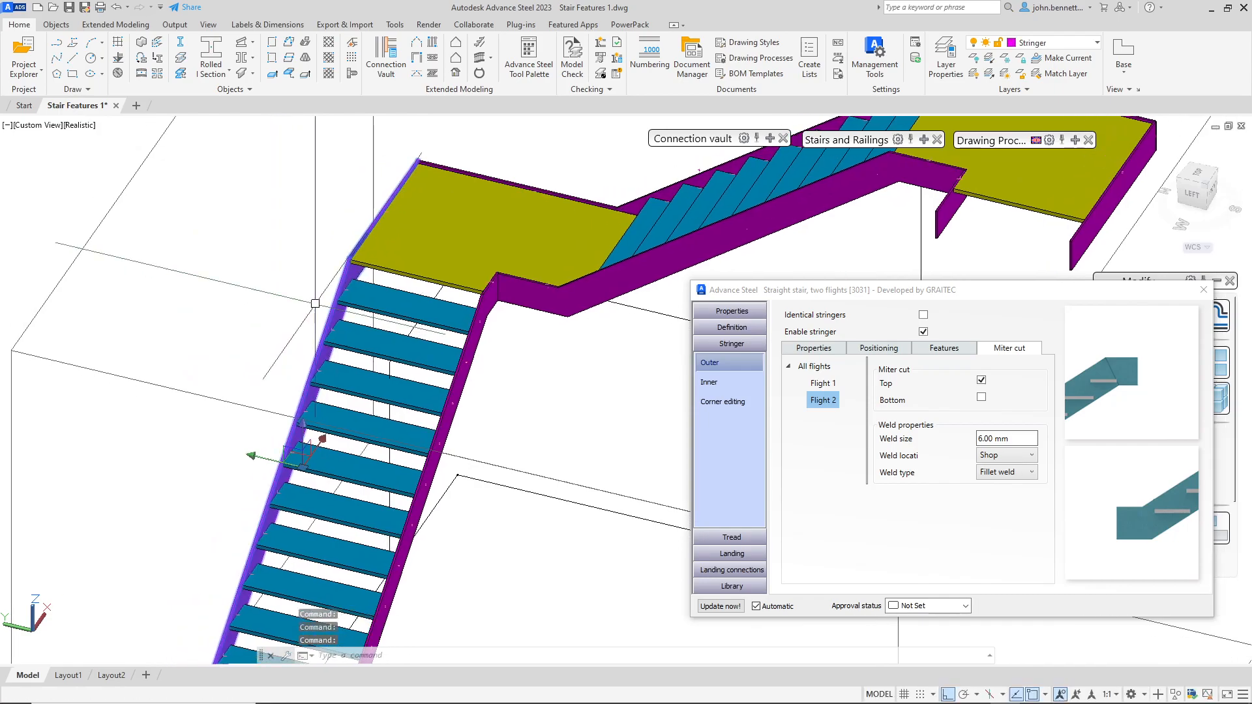
{"action": "middle_click_drag", "start_coordinate": [271, 305], "coordinate": [267, 301], "text": "shift"}
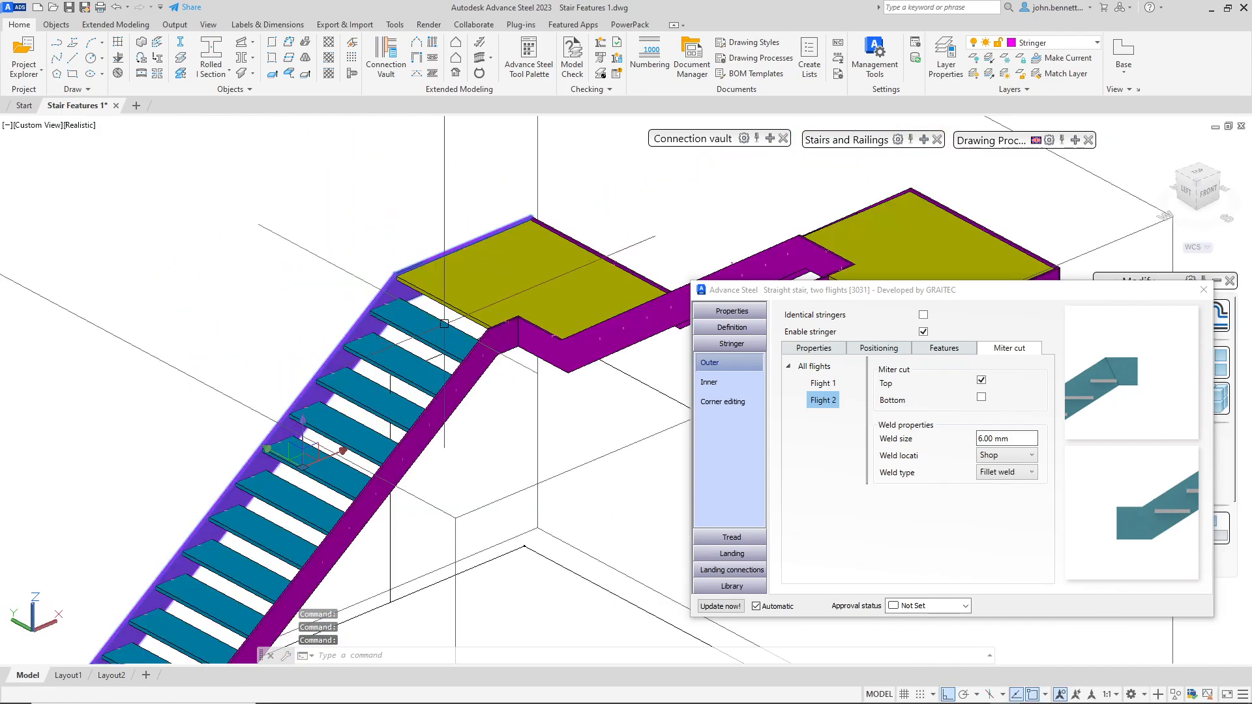
{"action": "left_click", "coordinate": [819, 385]}
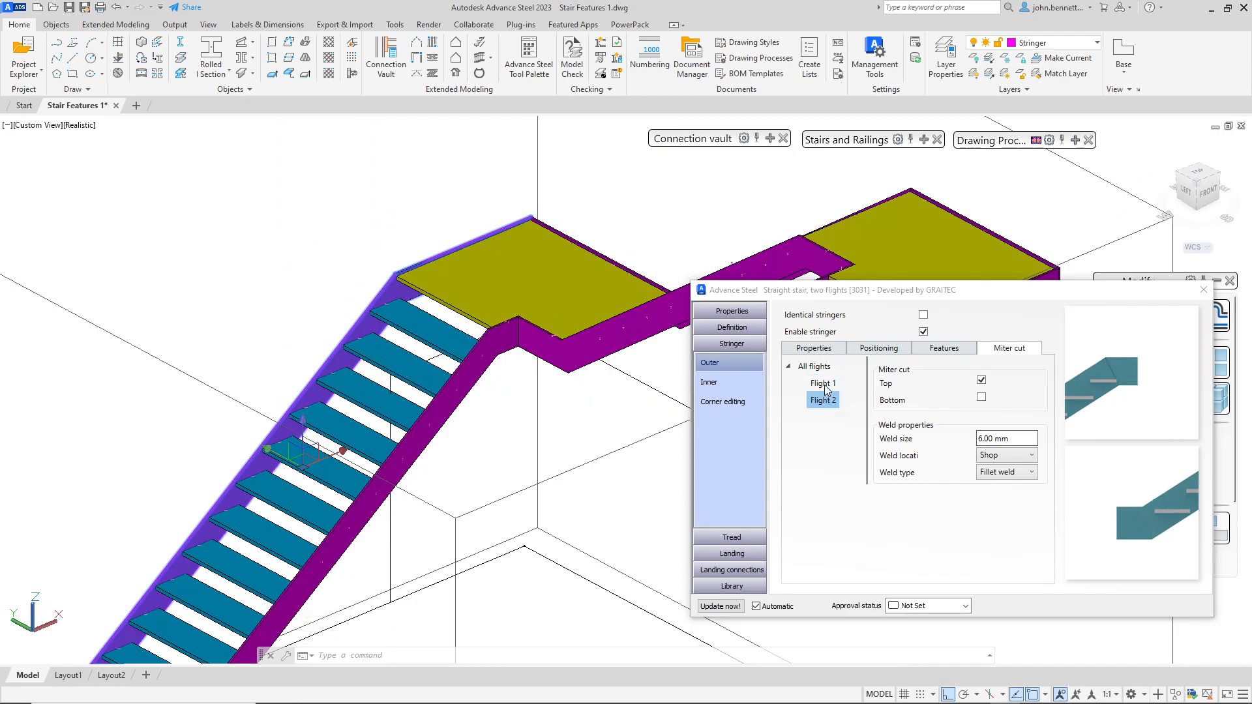
{"action": "left_click", "coordinate": [824, 384]}
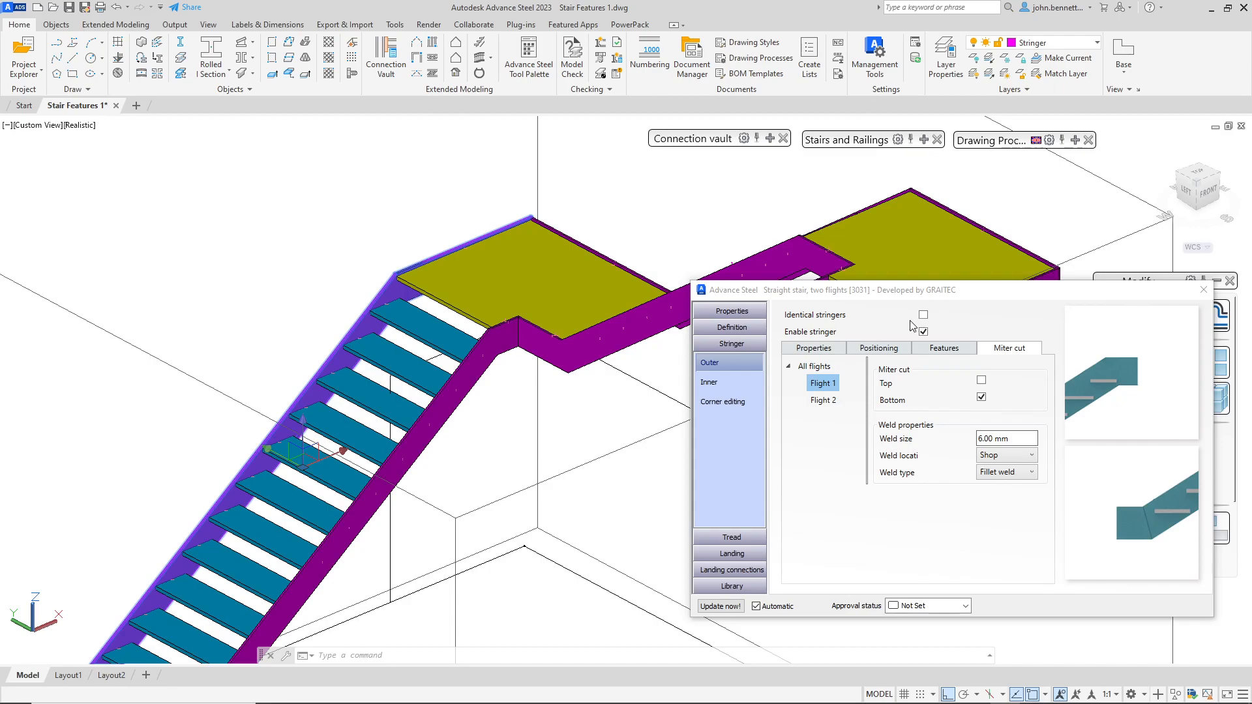
- Make the stair's stringers identical, review their positioning, and select both lower-flight stringers to check the bottom miter cuts
{"action": "left_click", "coordinate": [859, 351]}
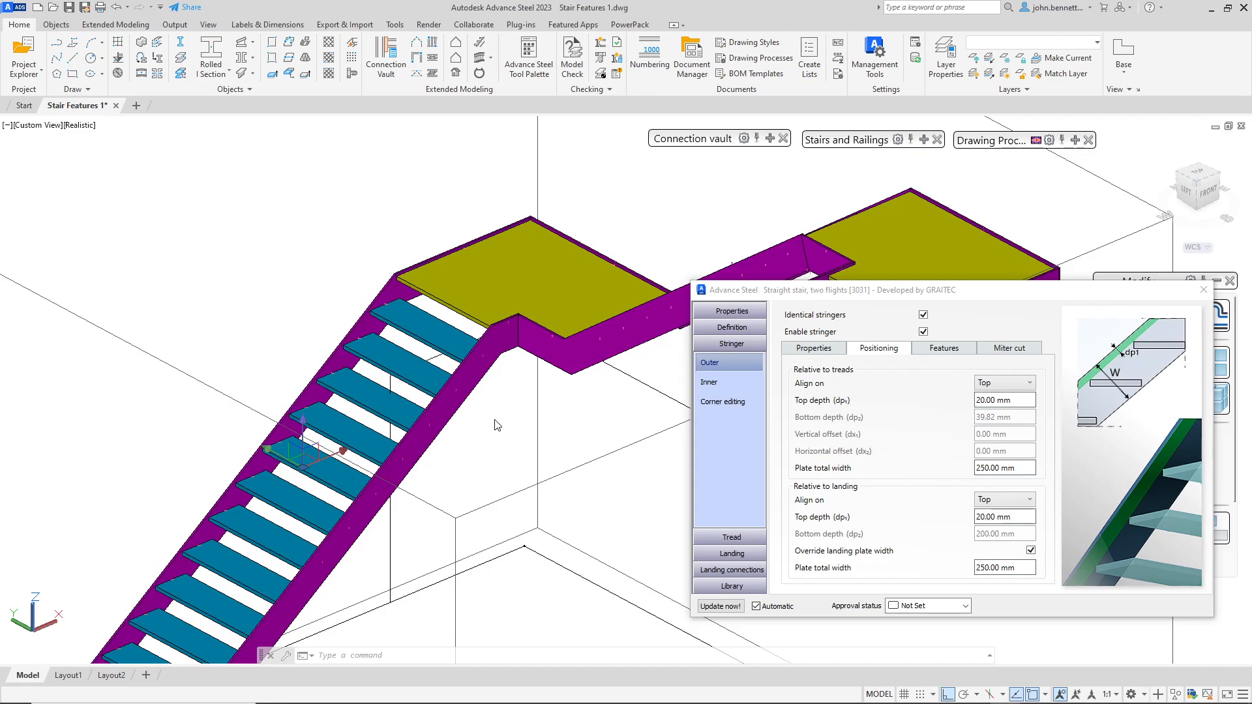
{"action": "left_click", "coordinate": [1006, 349]}
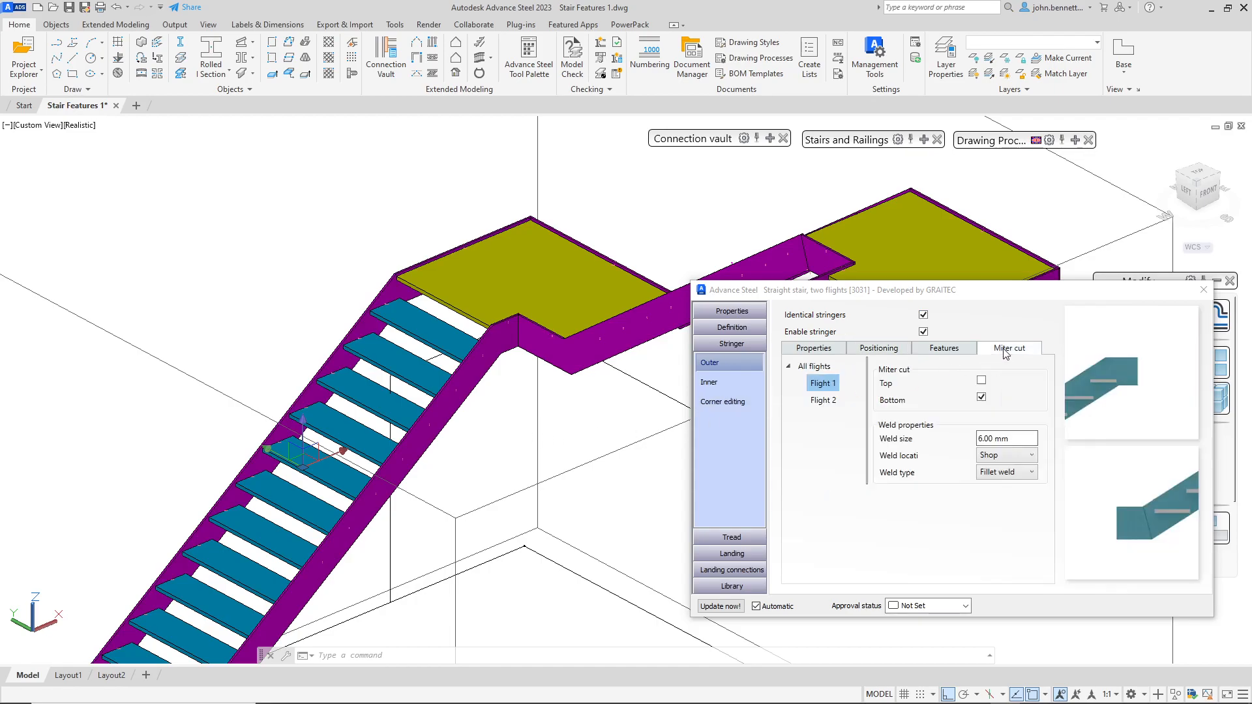
{"action": "scroll", "coordinate": [478, 498], "scroll_direction": "down", "scroll_amount": 3}
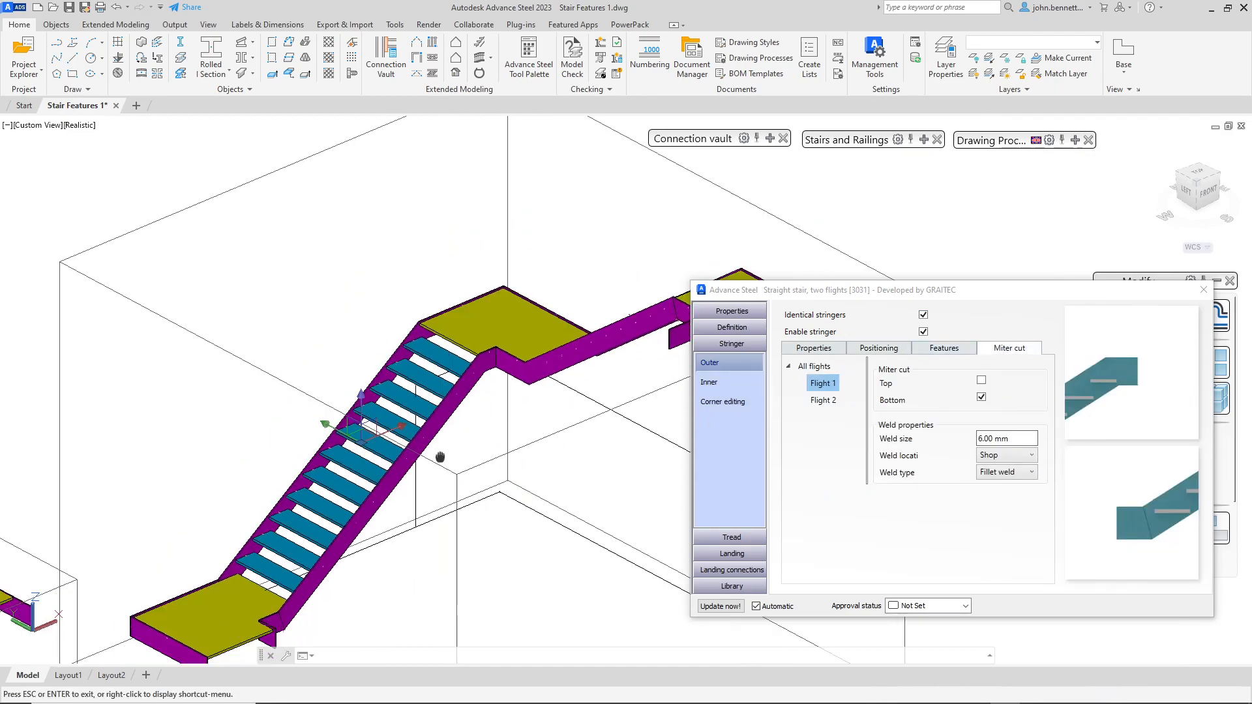
{"action": "scroll", "coordinate": [326, 554], "scroll_direction": "up", "scroll_amount": 2}
{"action": "left_click", "coordinate": [332, 533]}
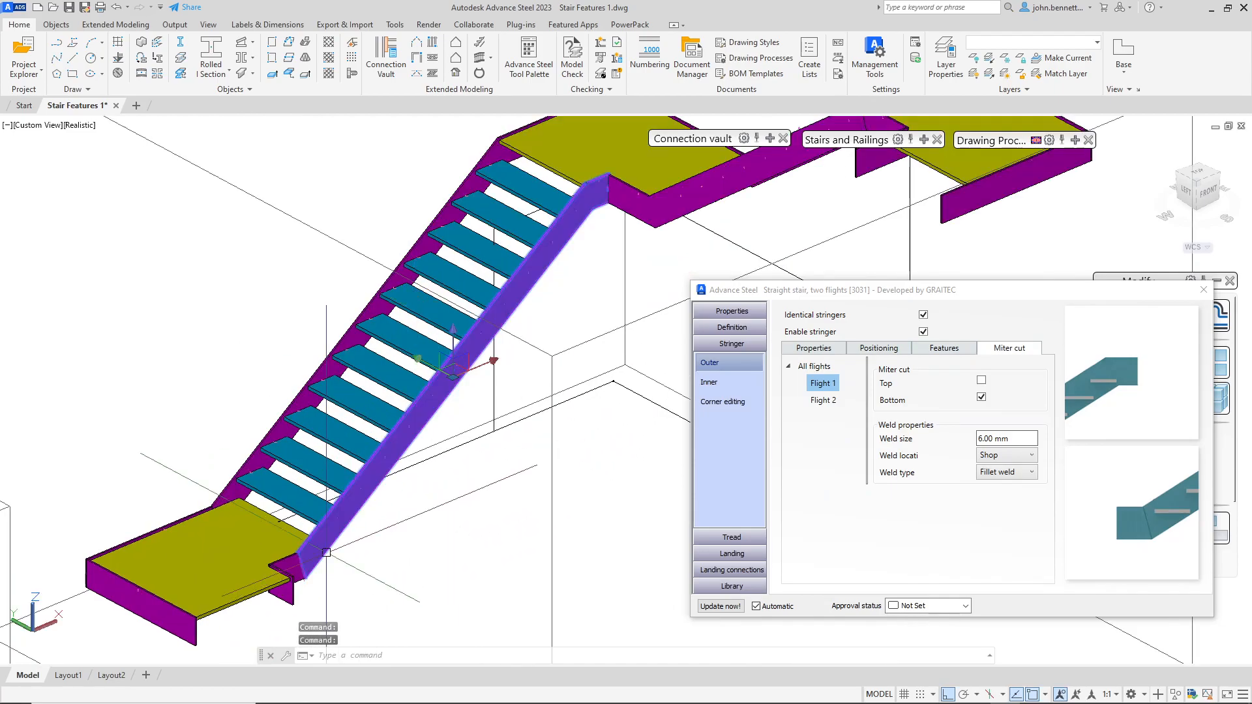
{"action": "left_click", "coordinate": [256, 445]}
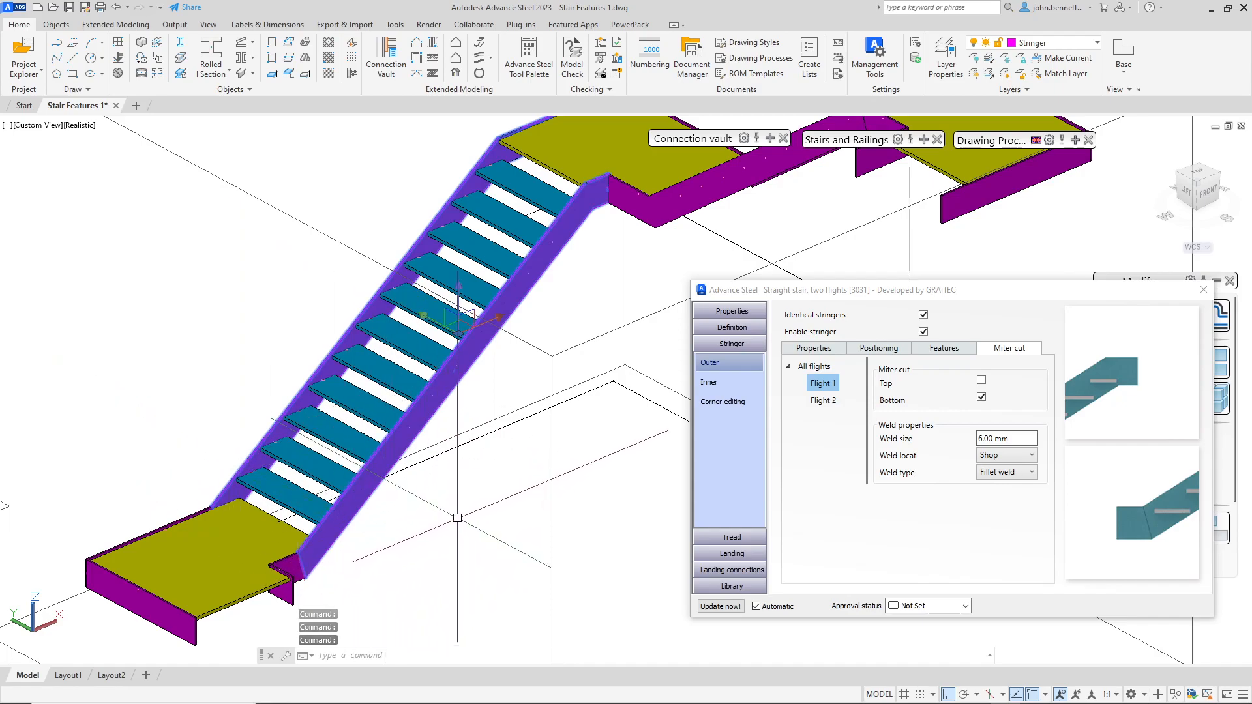
- View the whole two-flight stair with the properties dialog placed clear of it
{"action": "scroll", "coordinate": [460, 512], "scroll_direction": "down", "scroll_amount": 2}
{"action": "middle_click_drag", "start_coordinate": [465, 503], "coordinate": [413, 452]}
{"action": "left_click_drag", "start_coordinate": [793, 288], "coordinate": [572, 337]}
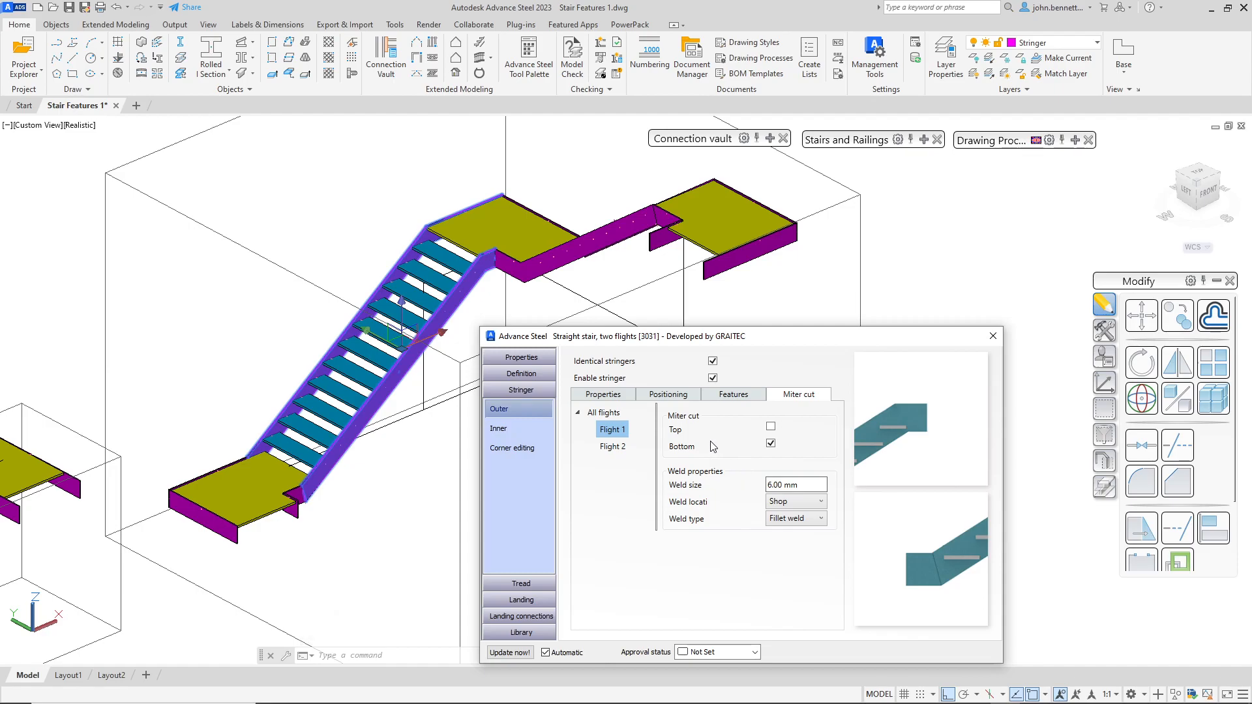
{"action": "left_click_drag", "start_coordinate": [671, 341], "coordinate": [678, 312]}
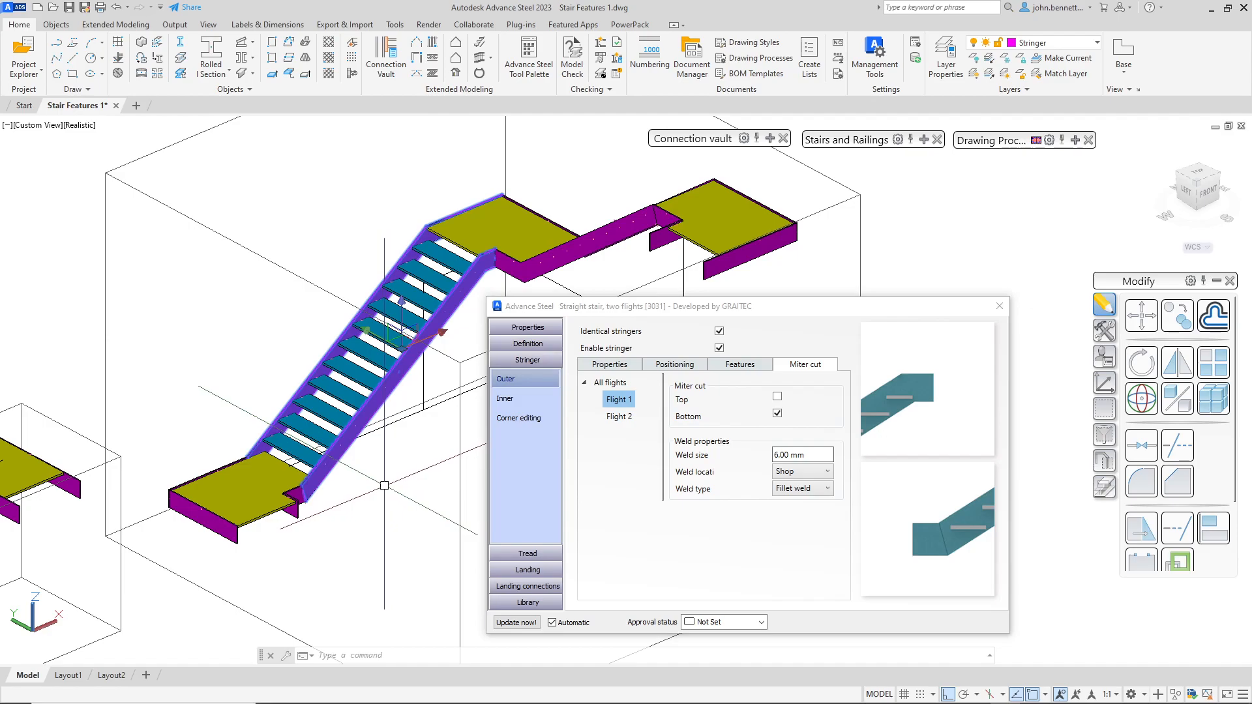
{"action": "middle_click_drag", "start_coordinate": [354, 446], "coordinate": [385, 440]}
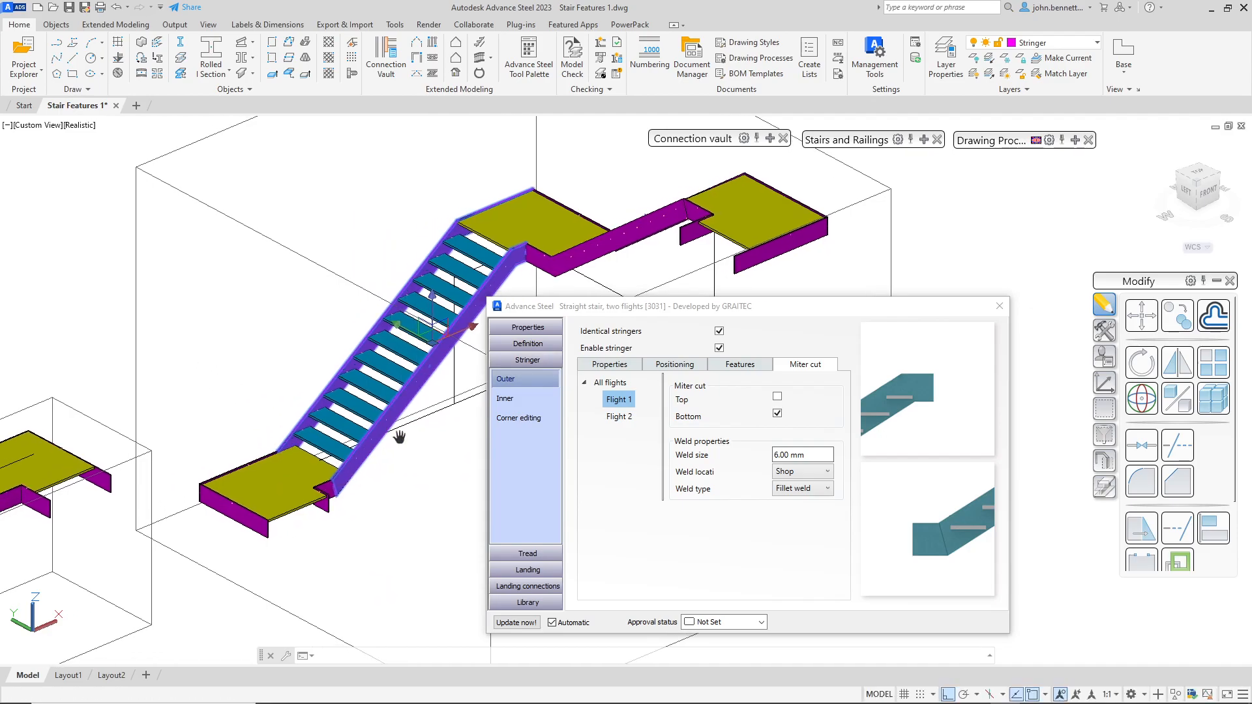